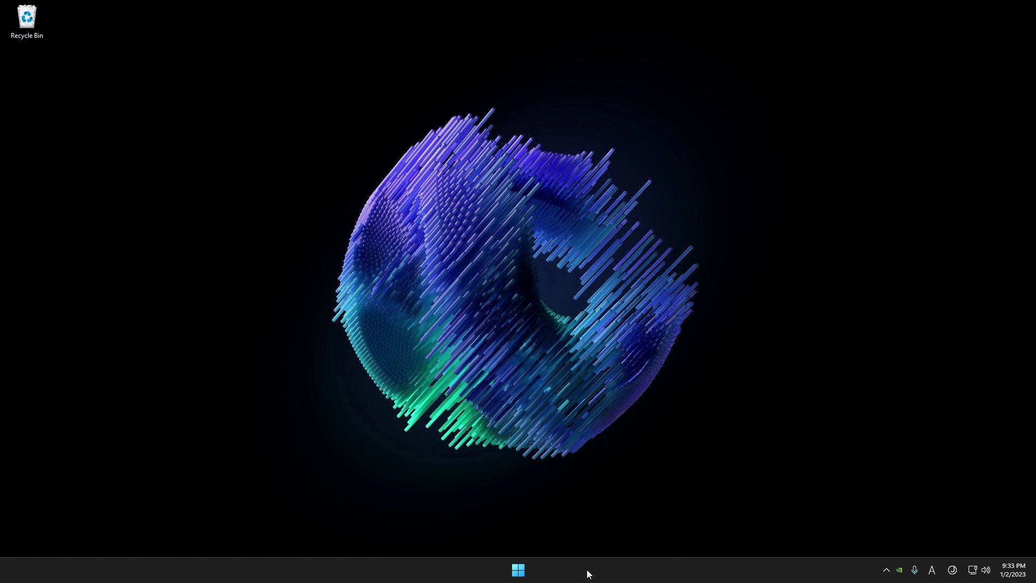
- Open OMEN Gaming Hub and go to the lighting settings of the OMEN Desktop
{"action": "left_click", "coordinate": [518, 571]}
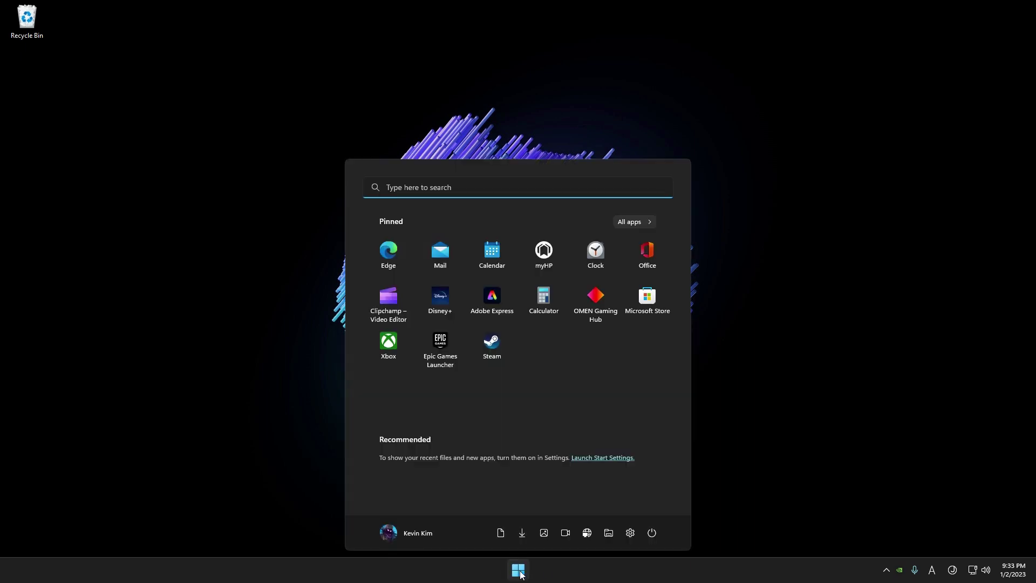
{"action": "left_click", "coordinate": [601, 322]}
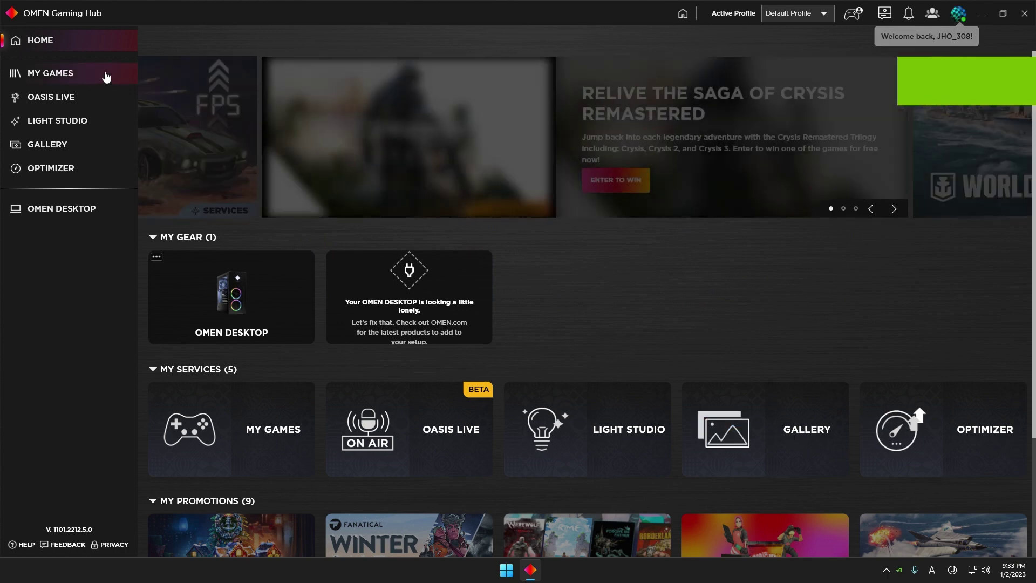
{"action": "left_click", "coordinate": [223, 320]}
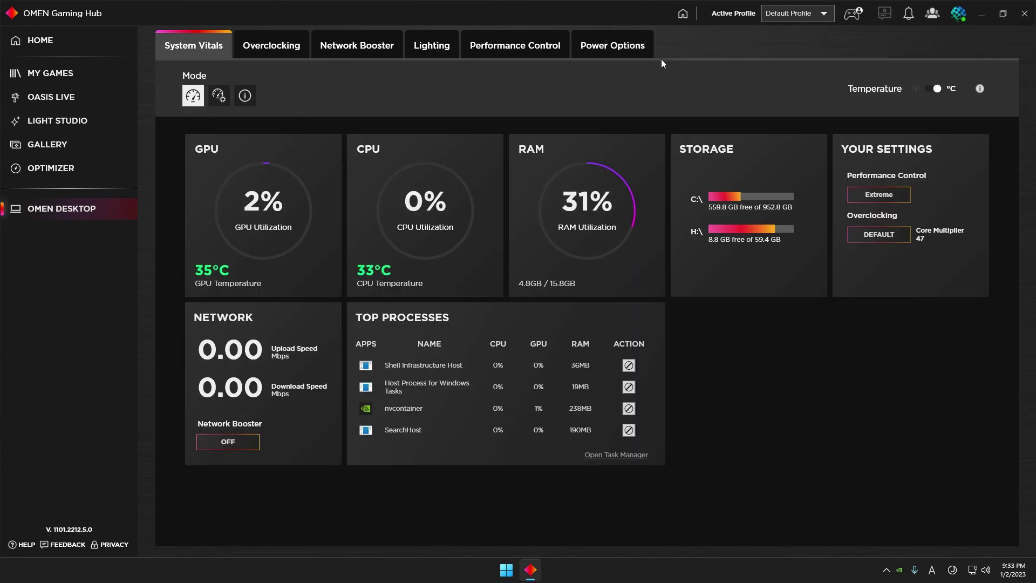
{"action": "left_click", "coordinate": [424, 46]}
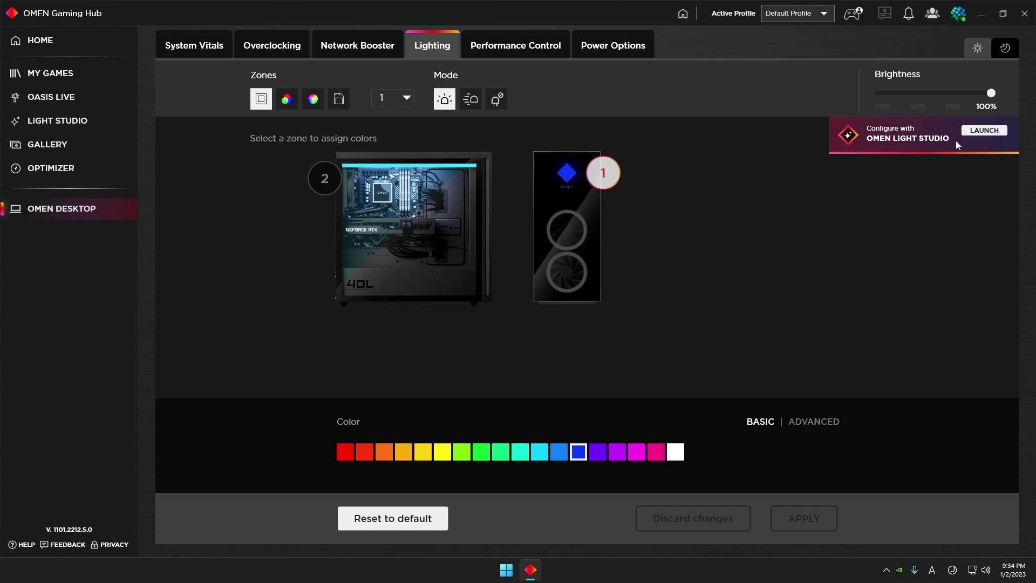
- Launch OMEN Light Studio for a brief look, close it, and proceed with basic lighting instead
{"action": "left_click", "coordinate": [984, 132]}
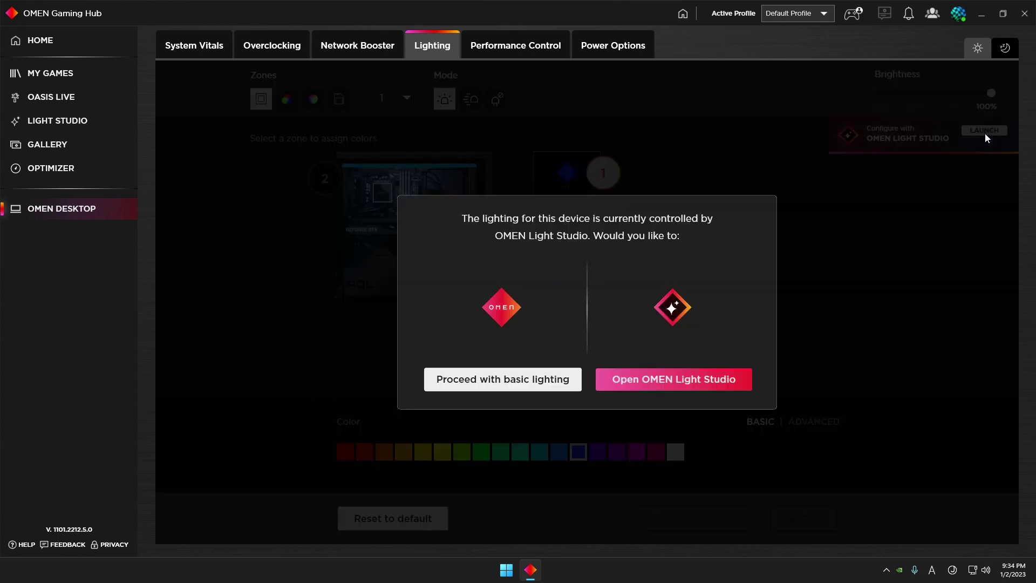
{"action": "left_click", "coordinate": [599, 379]}
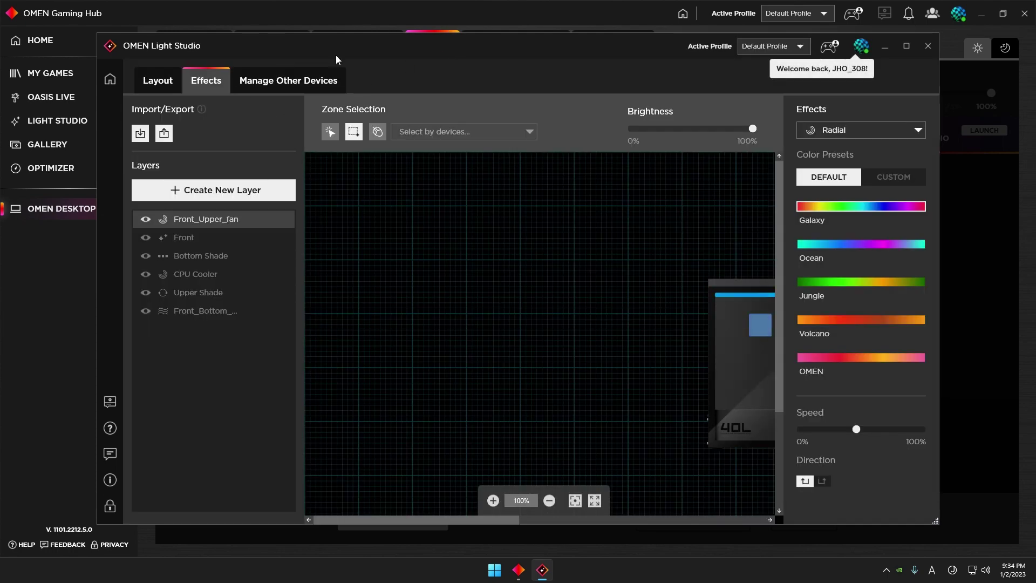
{"action": "left_click", "coordinate": [928, 46]}
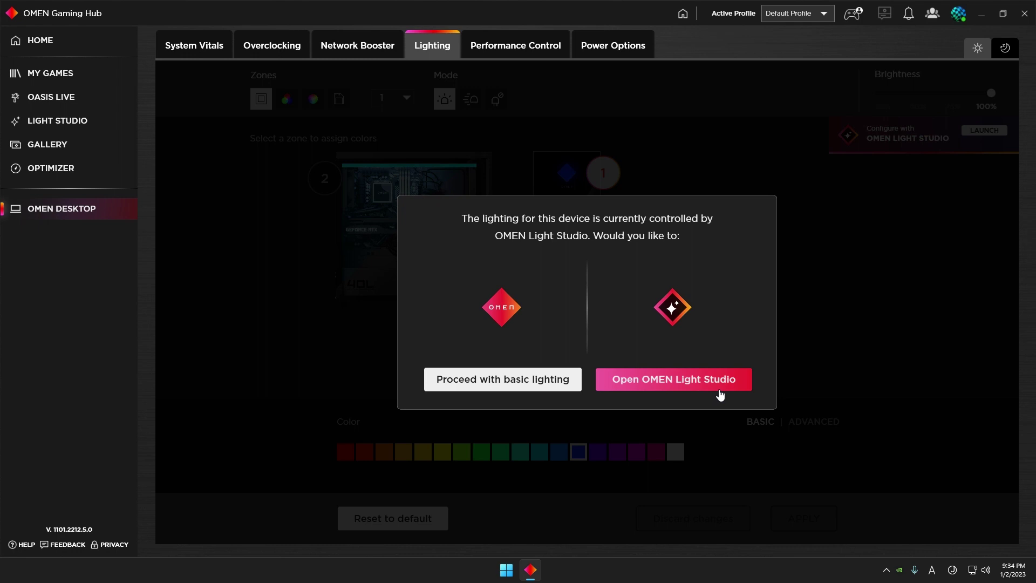
{"action": "left_click", "coordinate": [515, 382]}
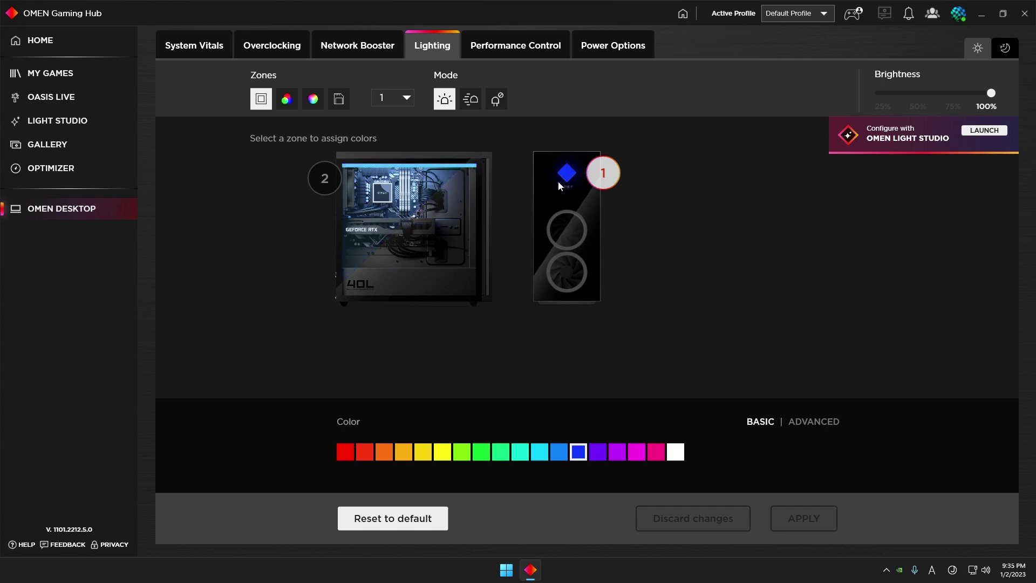
- Review the current lighting settings of case zone 2, the two lighting board zone groups and the memory module
{"action": "left_click", "coordinate": [327, 177]}
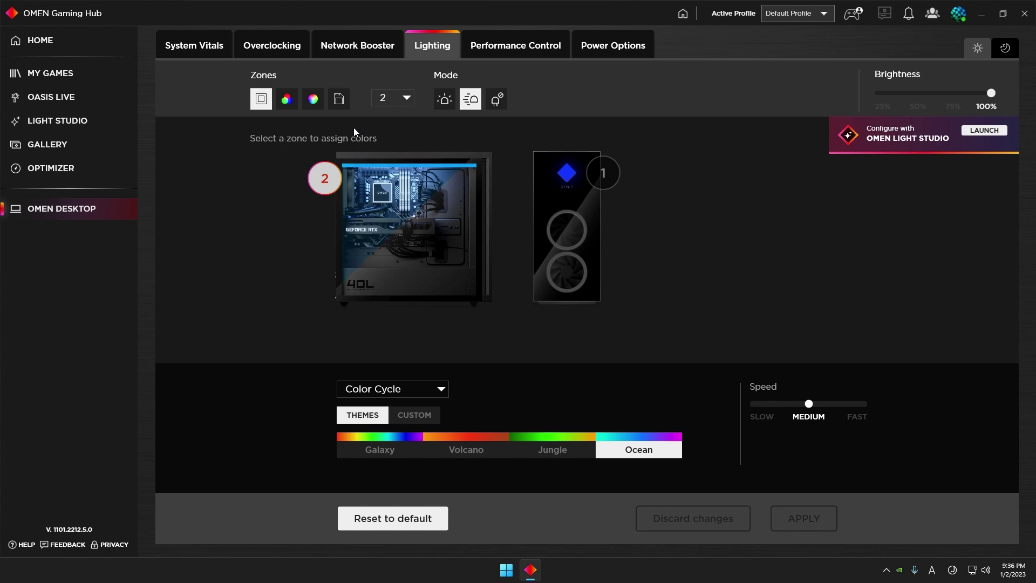
{"action": "left_click", "coordinate": [288, 102]}
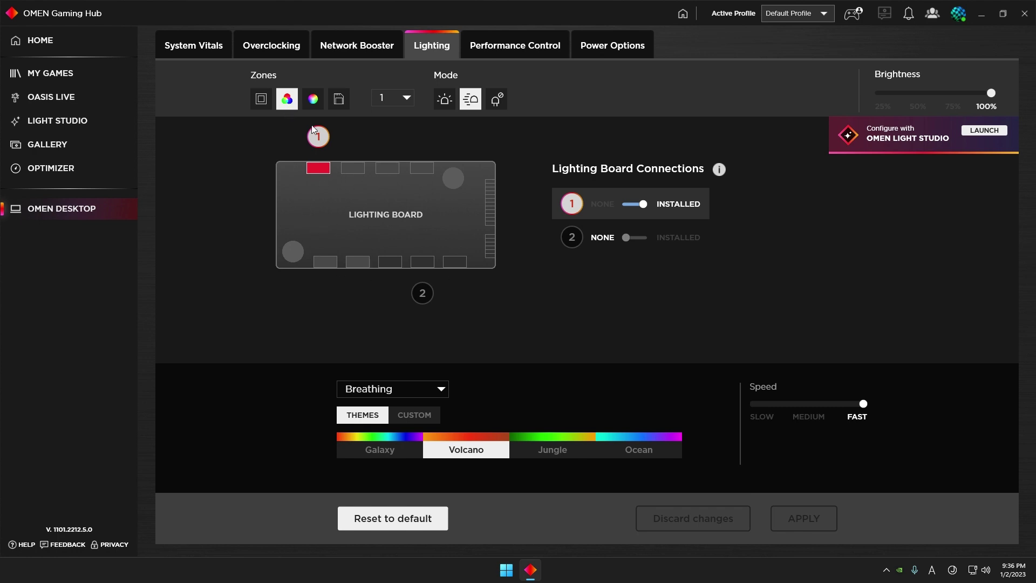
{"action": "left_click", "coordinate": [315, 105]}
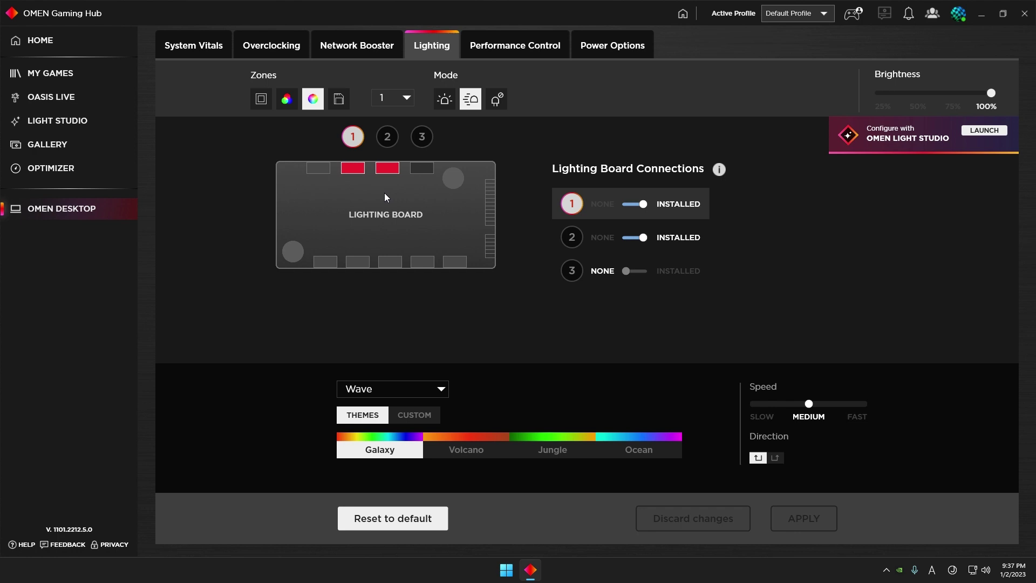
{"action": "left_click", "coordinate": [286, 99]}
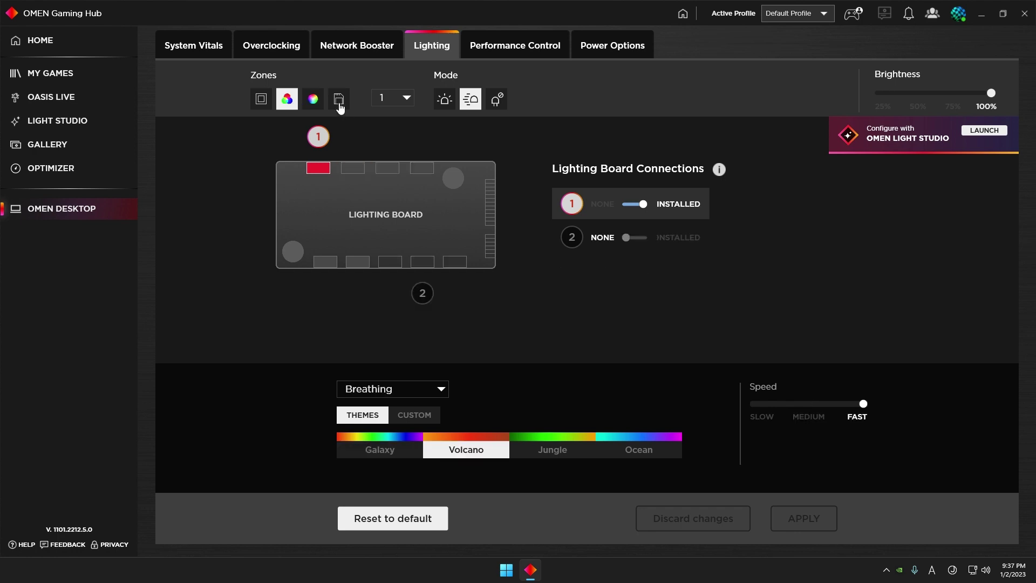
{"action": "left_click", "coordinate": [339, 99]}
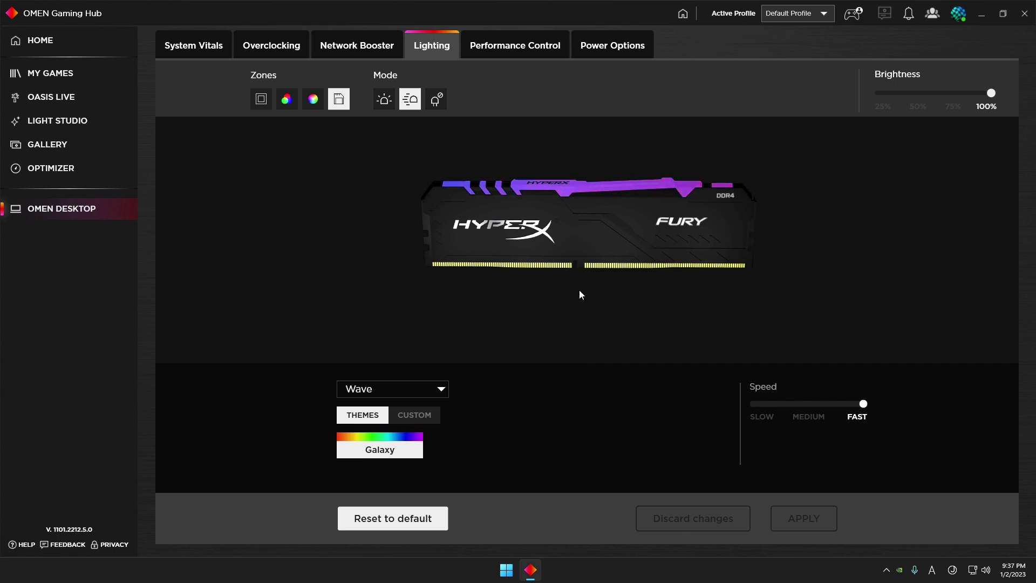
- Examine the basic and advanced color options of case zone 1 and compare them with case zone 2
{"action": "left_click", "coordinate": [261, 101]}
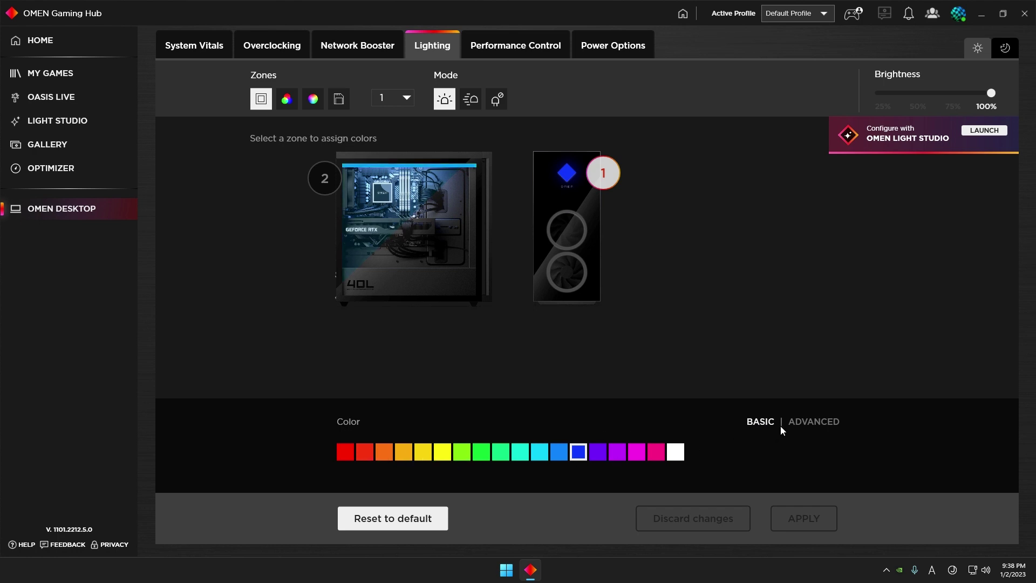
{"action": "left_click", "coordinate": [810, 422]}
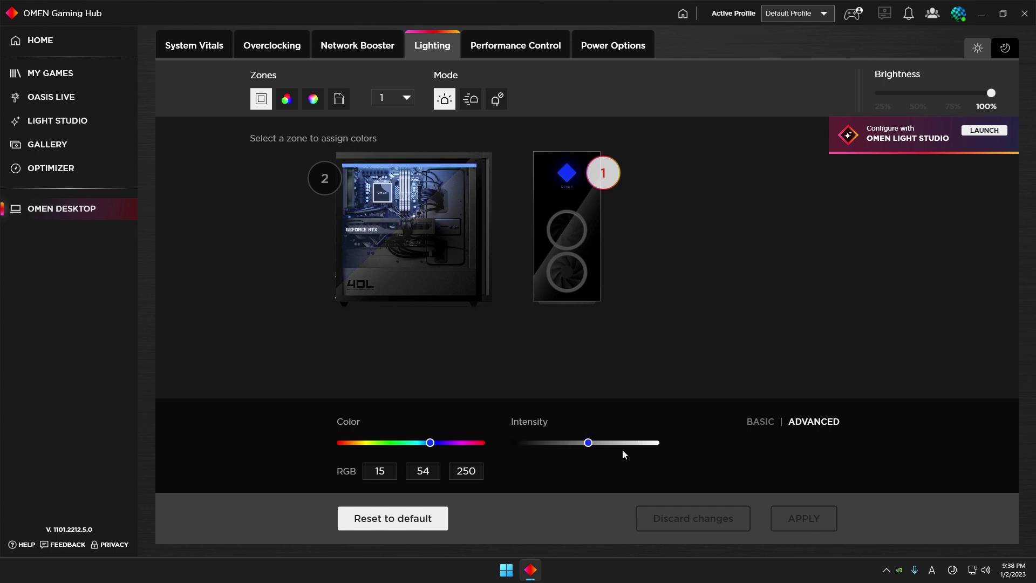
{"action": "left_click", "coordinate": [755, 426]}
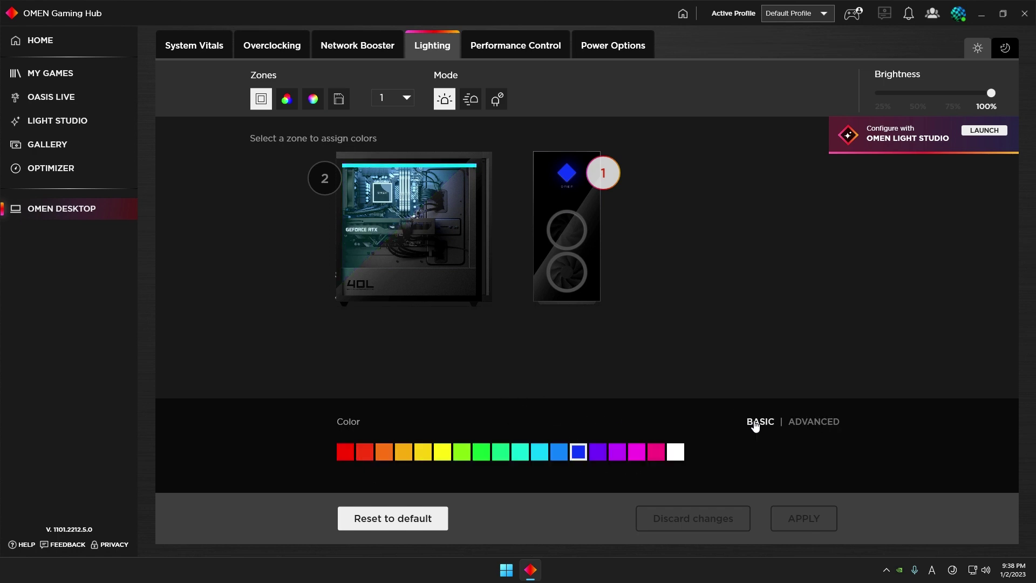
{"action": "left_click", "coordinate": [326, 184]}
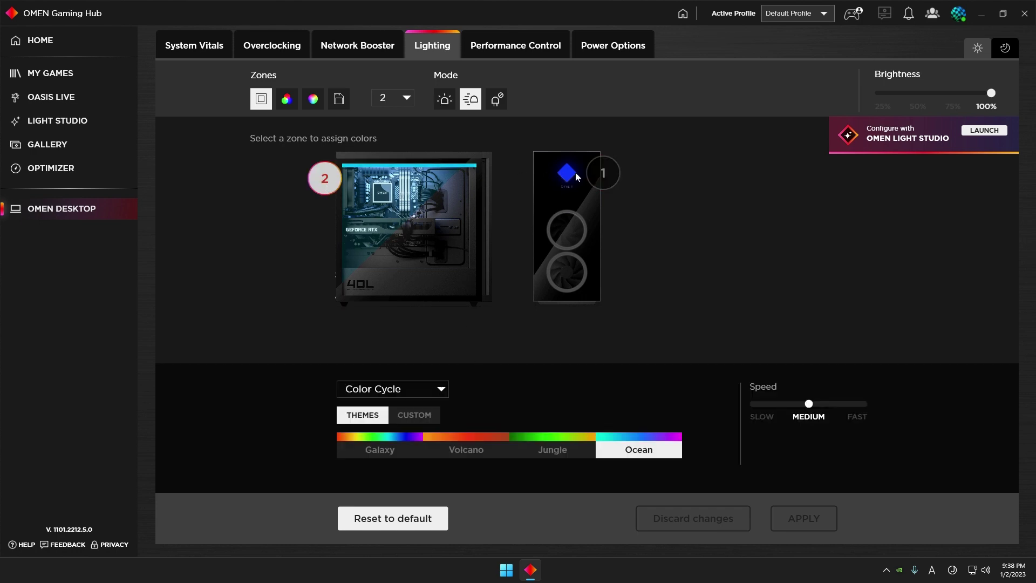
{"action": "left_click", "coordinate": [603, 173]}
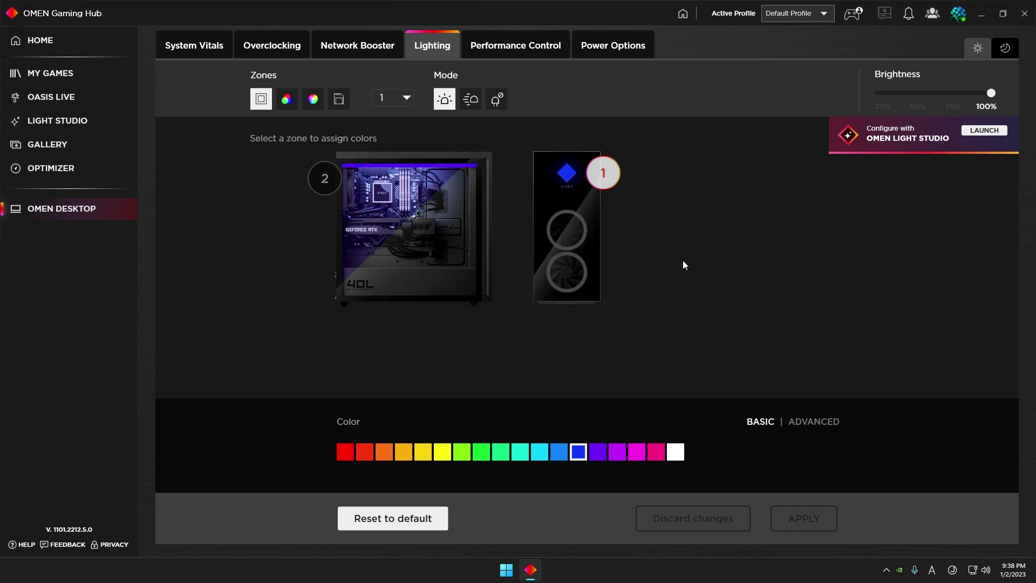
- Look through the animation effects available for case zone 2
{"action": "left_click", "coordinate": [324, 178]}
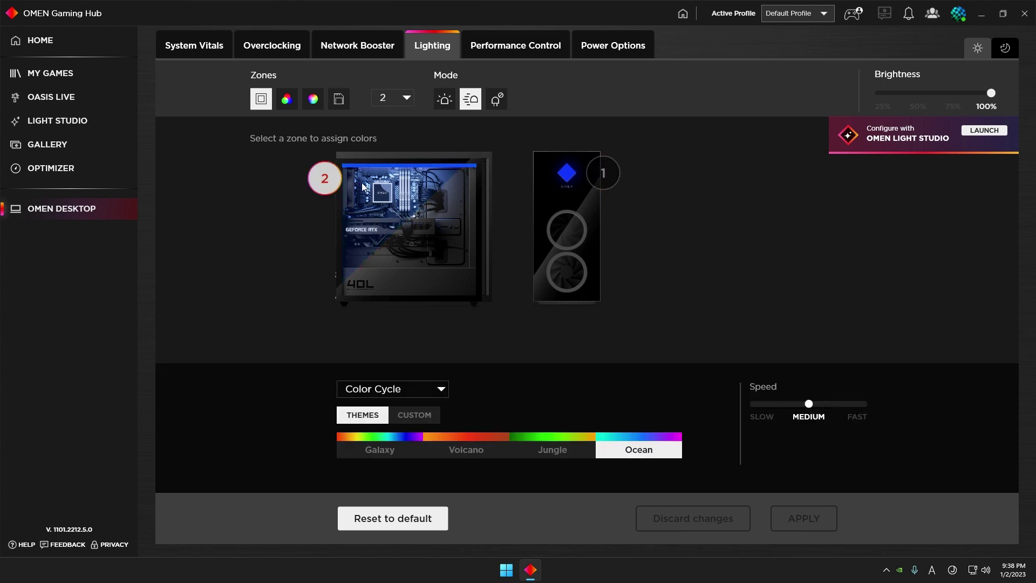
{"action": "left_click", "coordinate": [436, 389]}
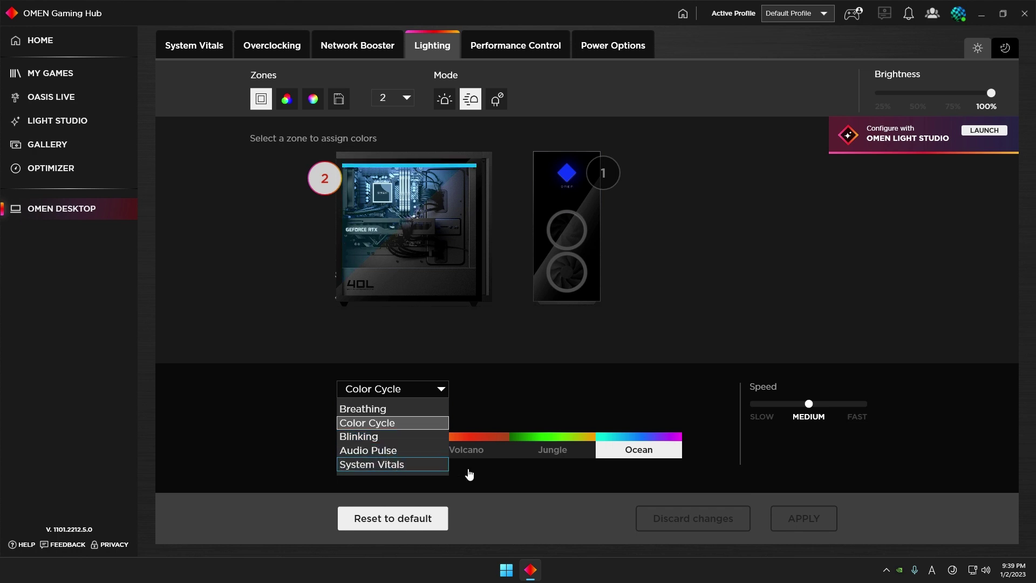
{"action": "left_click", "coordinate": [837, 370]}
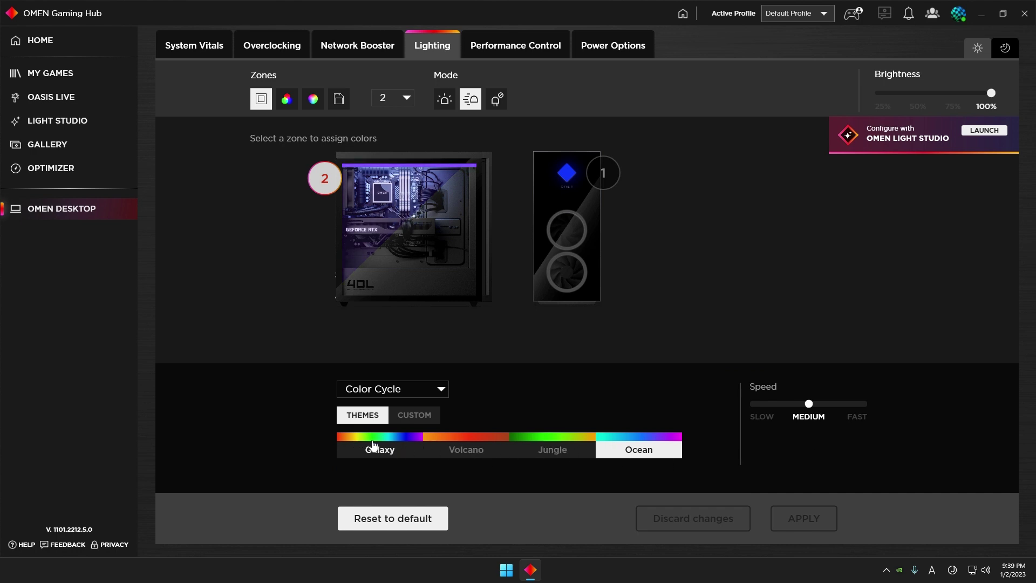
- Look at the basic and advanced custom color options for zone 2's Color Cycle effect, returning to the preset themes
{"action": "left_click", "coordinate": [420, 422]}
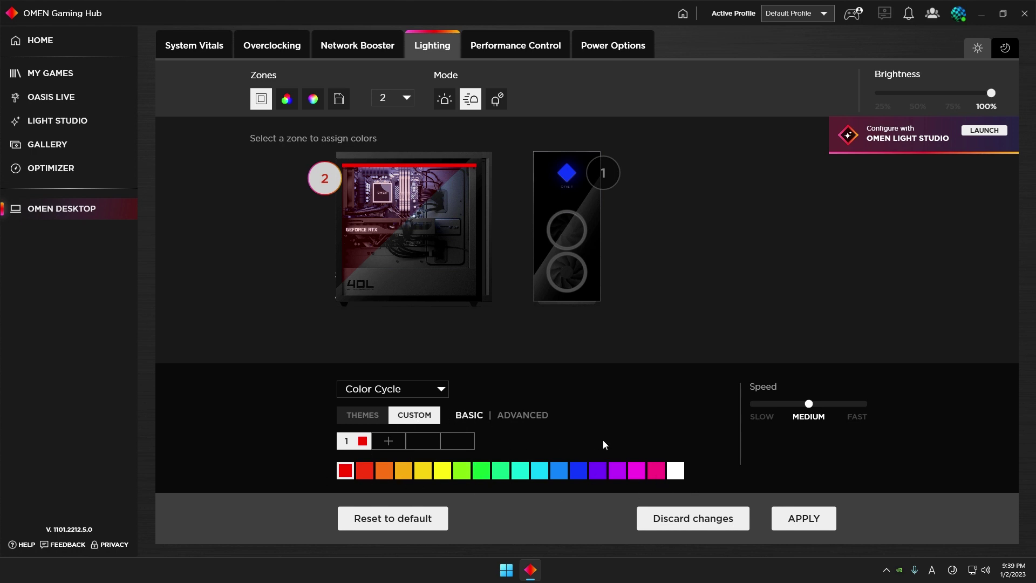
{"action": "left_click", "coordinate": [526, 420]}
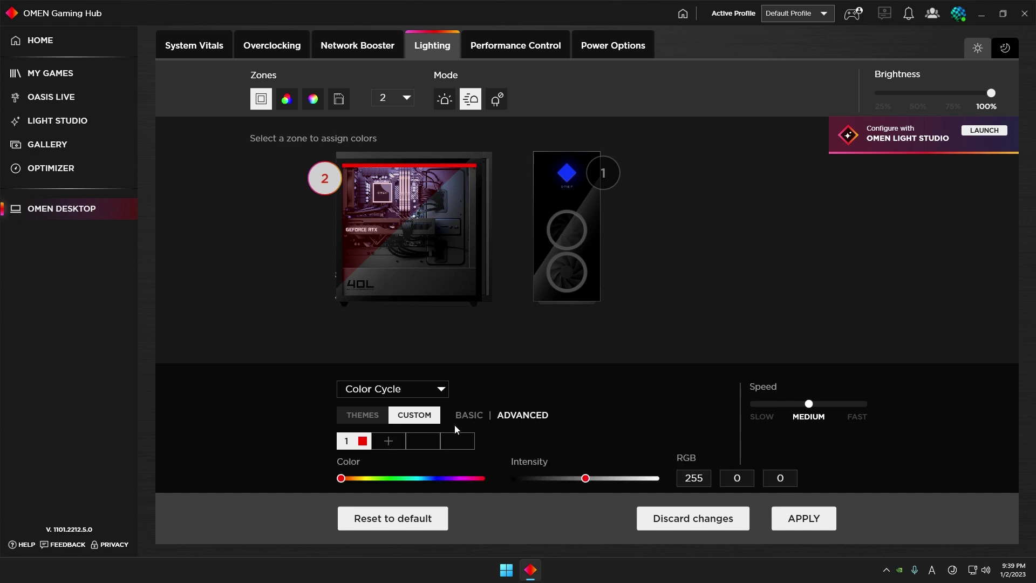
{"action": "left_click", "coordinate": [367, 415]}
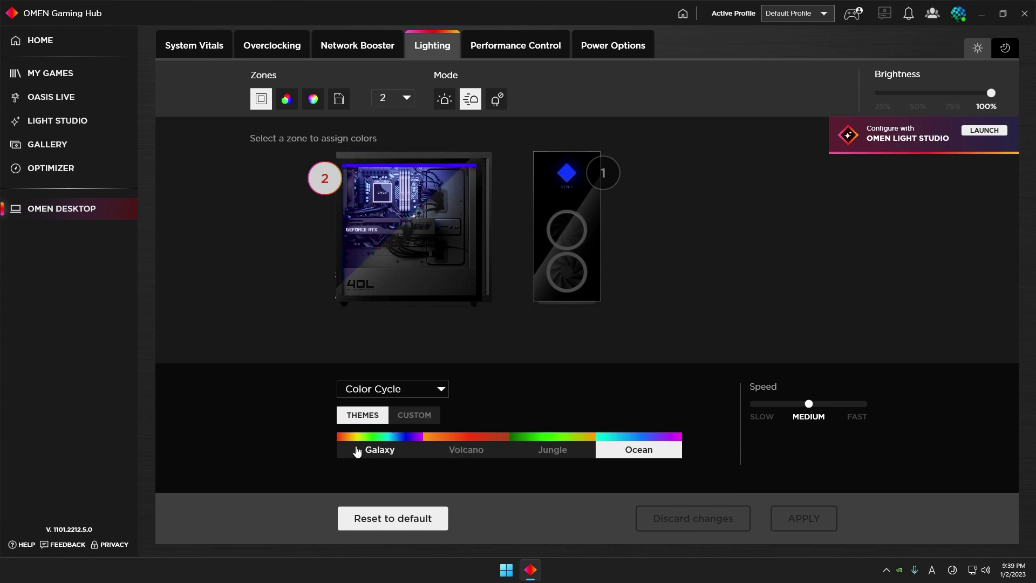
- Preview the Galaxy theme with Color Cycle on case zone 2, switch to the Volcano theme and apply it
{"action": "left_click", "coordinate": [438, 389]}
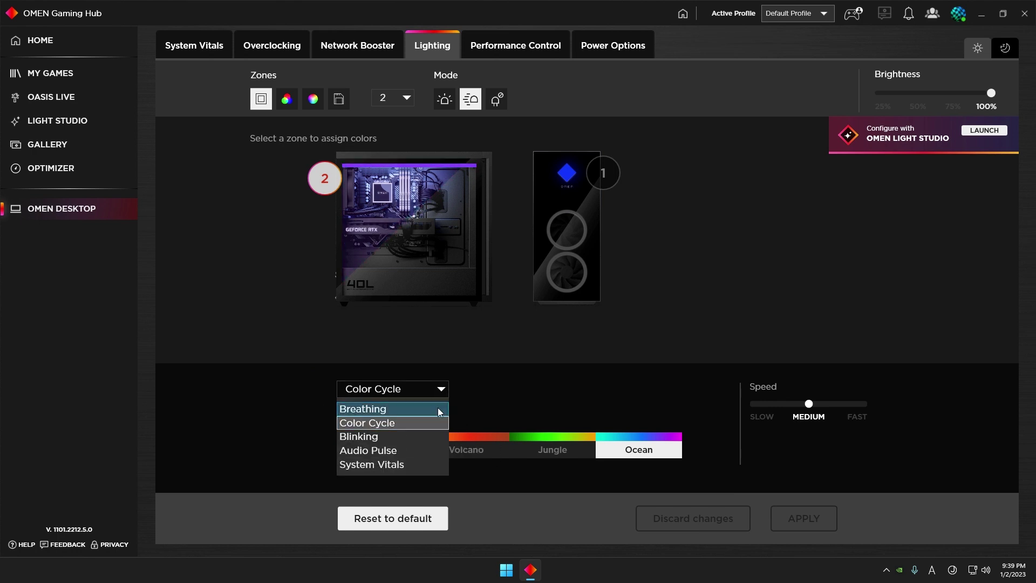
{"action": "left_click", "coordinate": [381, 423]}
{"action": "left_click", "coordinate": [392, 448]}
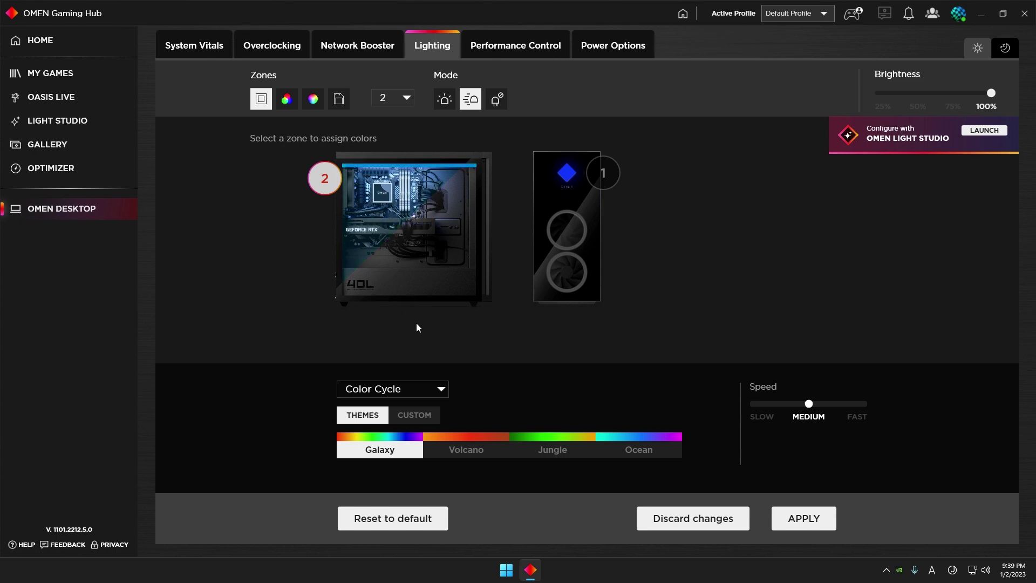
{"action": "left_click", "coordinate": [470, 452]}
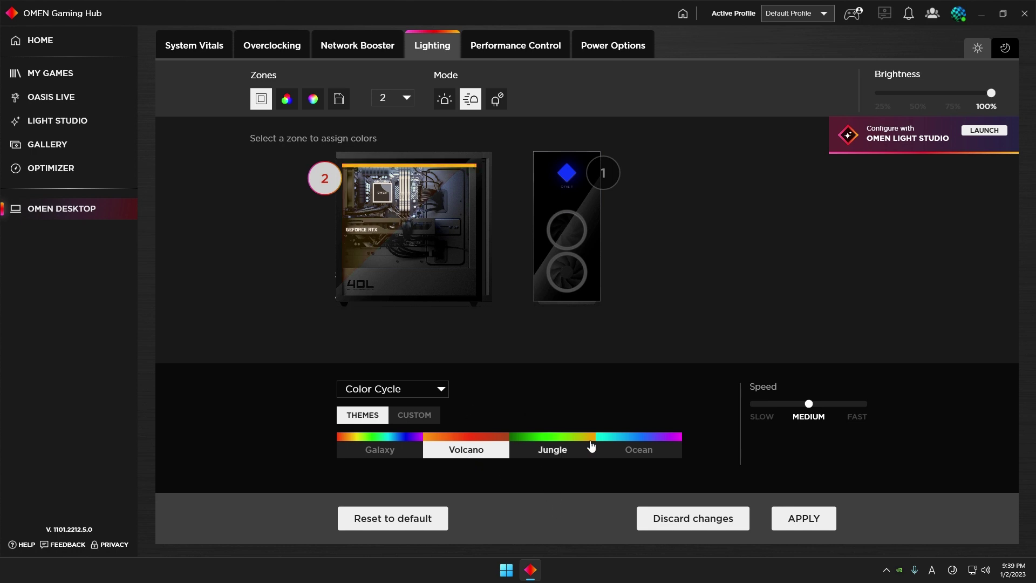
{"action": "left_click", "coordinate": [828, 518]}
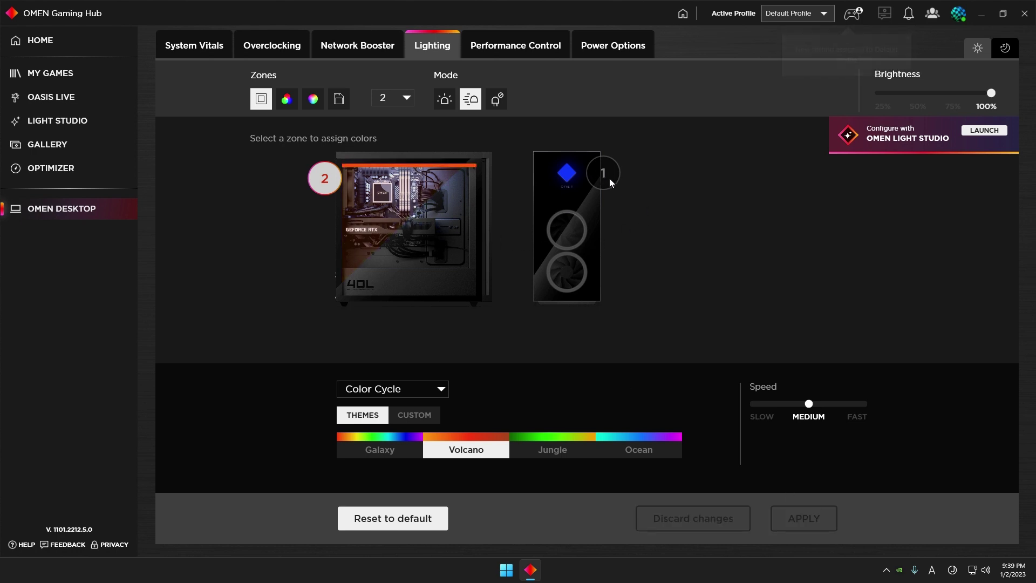
- Compare the settings of the two lighting board zone groups with those of the case zones
{"action": "left_click", "coordinate": [286, 100]}
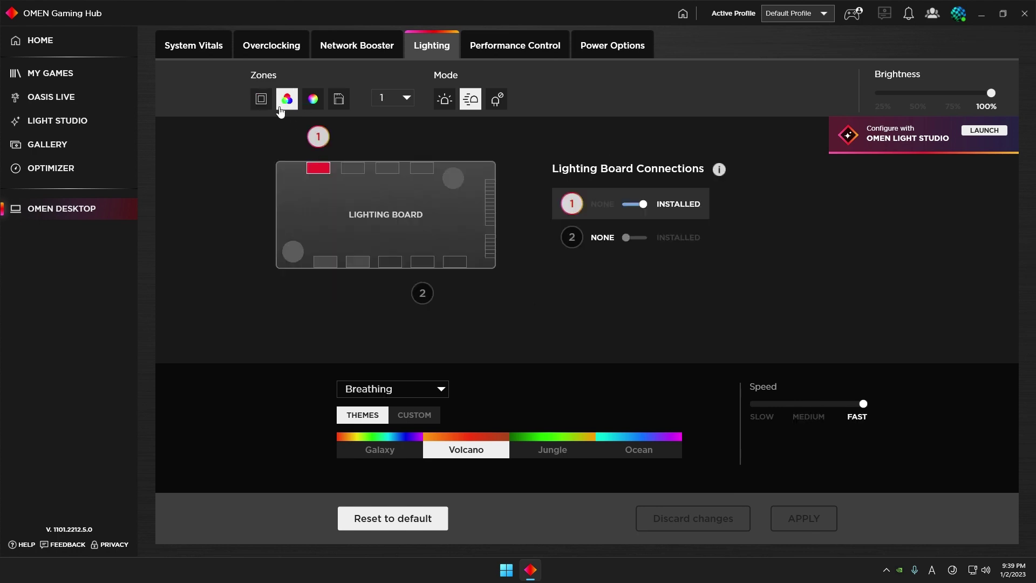
{"action": "left_click", "coordinate": [317, 108]}
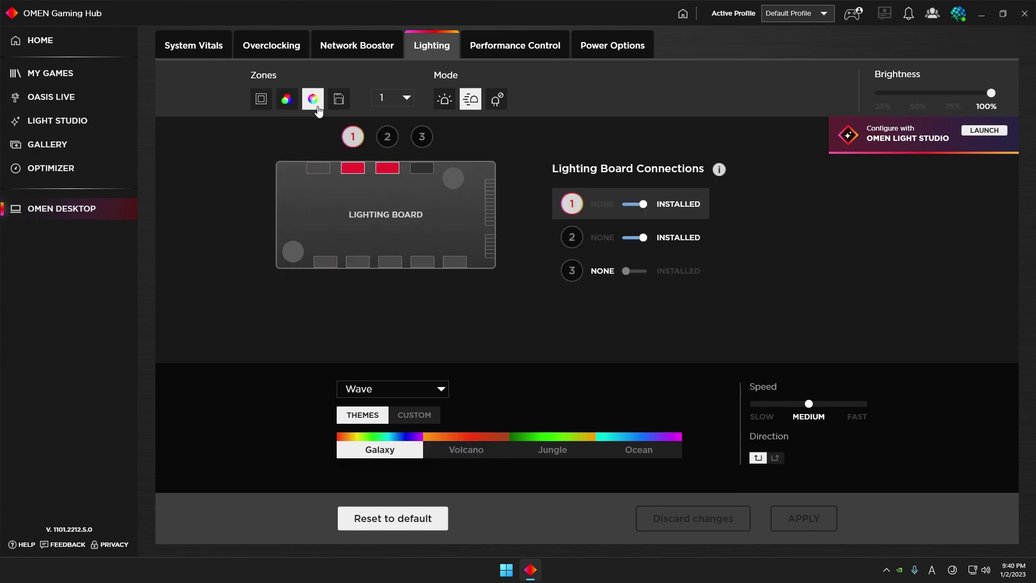
{"action": "left_click", "coordinate": [290, 106]}
{"action": "left_click", "coordinate": [261, 100]}
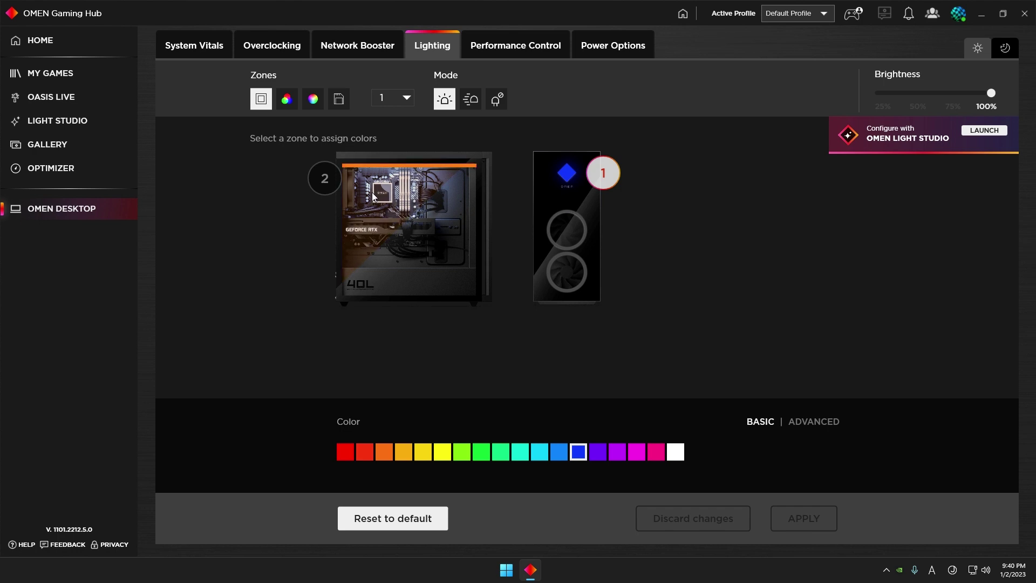
{"action": "left_click", "coordinate": [287, 98]}
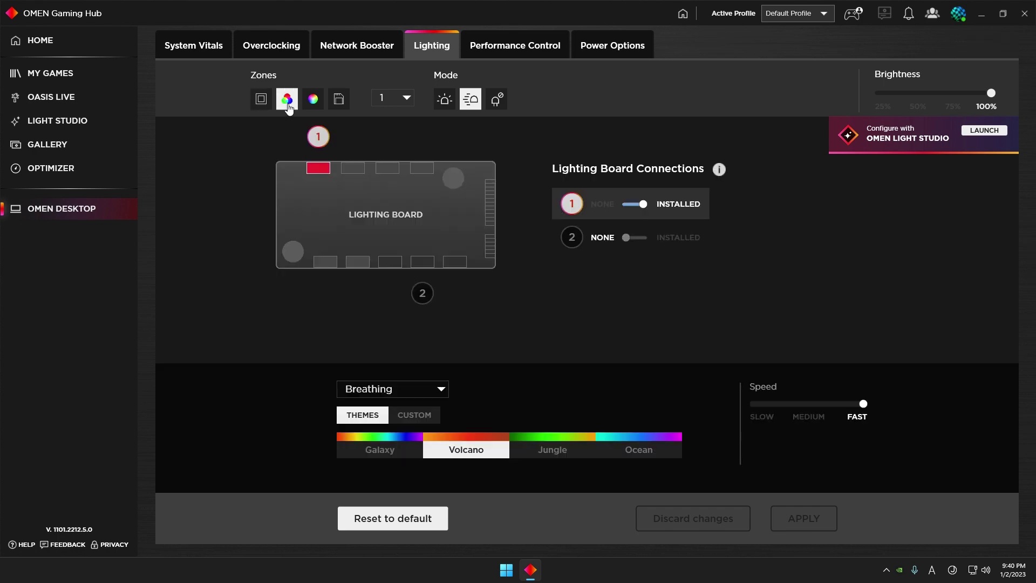
{"action": "left_click", "coordinate": [263, 104]}
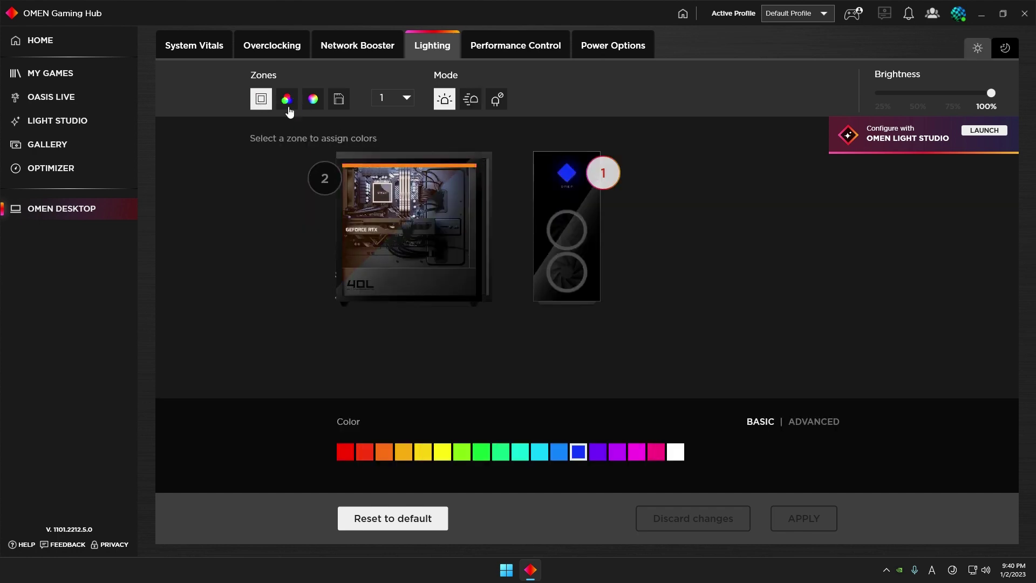
- Set zone 1 of the first lighting board group to the Color Cycle effect and apply the change
{"action": "left_click", "coordinate": [287, 103]}
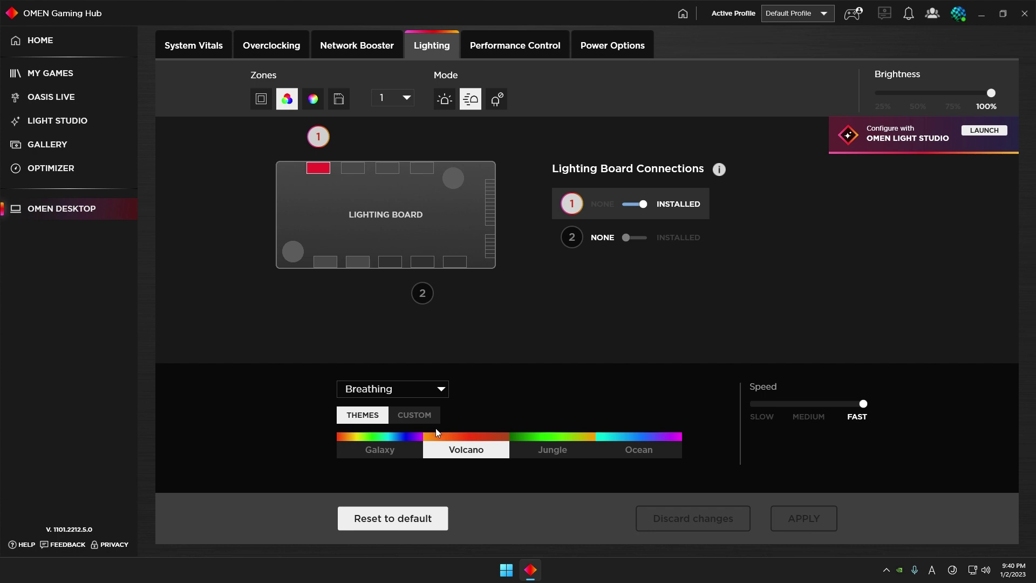
{"action": "left_click", "coordinate": [403, 445]}
{"action": "left_click", "coordinate": [440, 389]}
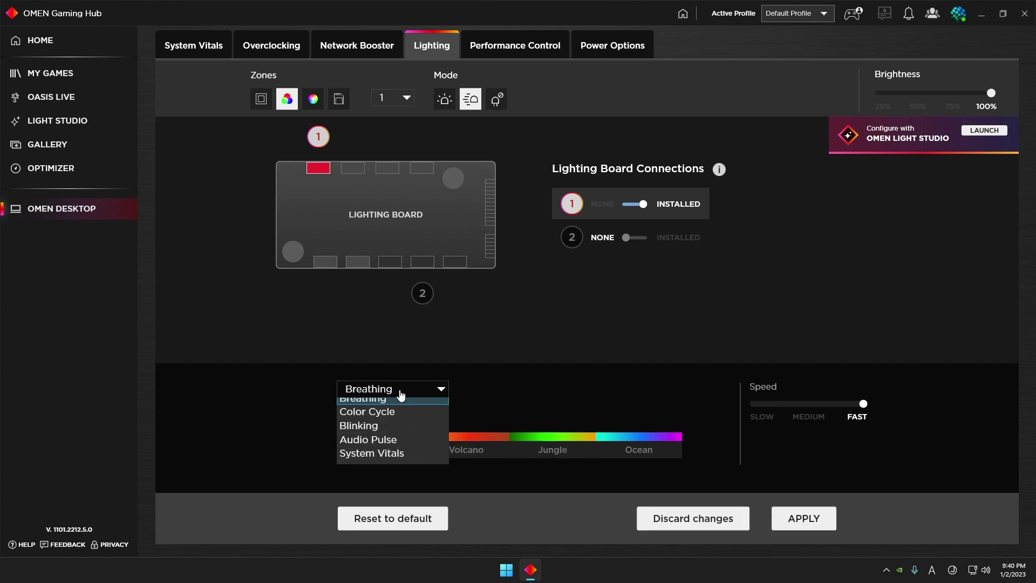
{"action": "left_click", "coordinate": [387, 418]}
{"action": "left_click", "coordinate": [813, 519]}
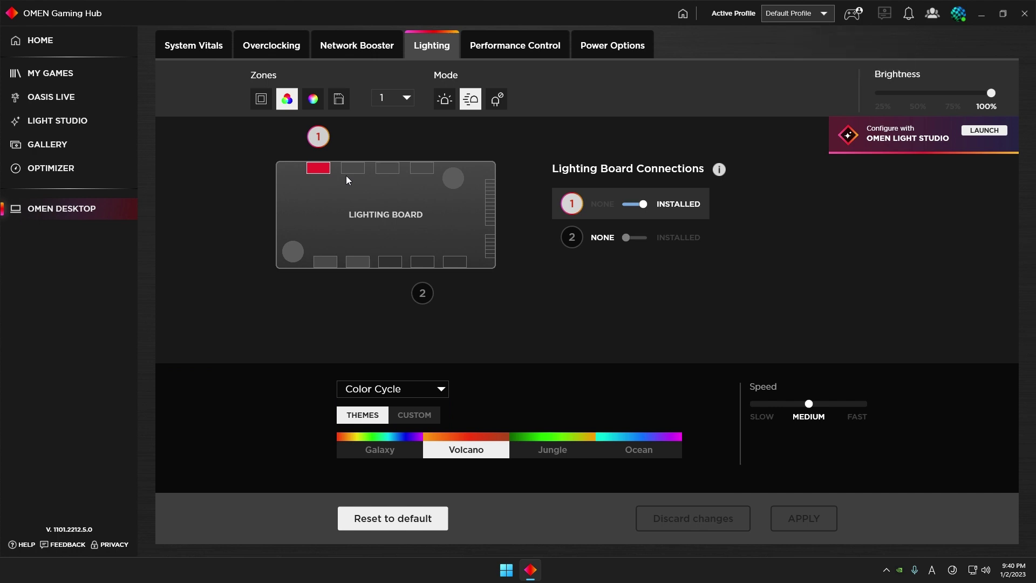
- Examine zones 1 and 2 of the second lighting board group and the animation effects available for zone 1
{"action": "left_click", "coordinate": [313, 98]}
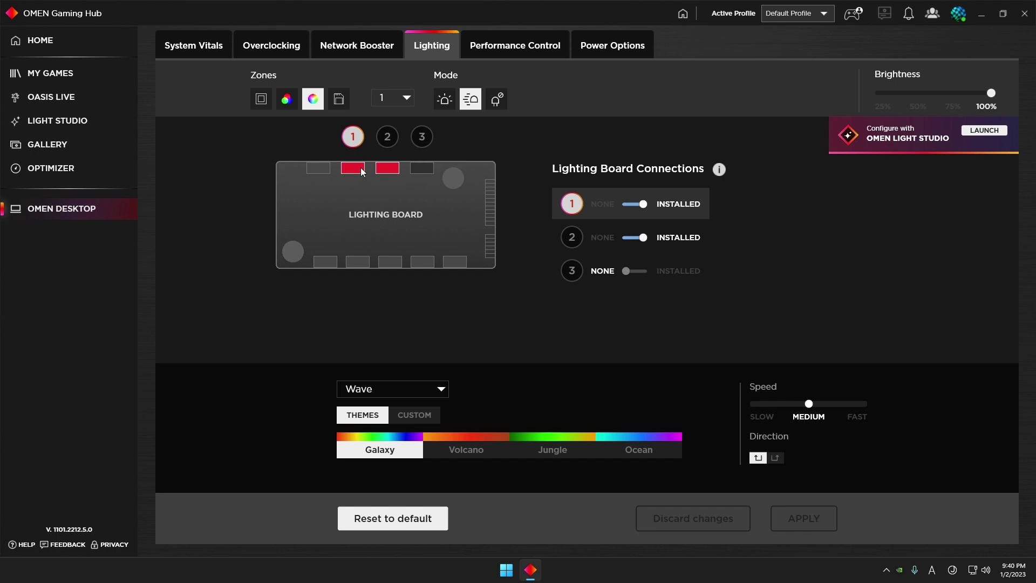
{"action": "left_click", "coordinate": [387, 136]}
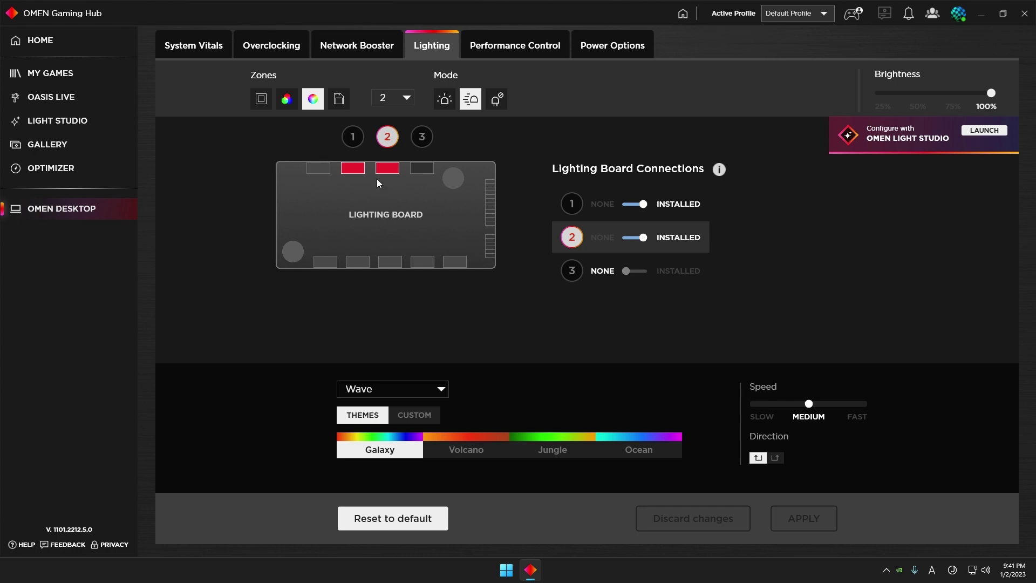
{"action": "left_click", "coordinate": [353, 137]}
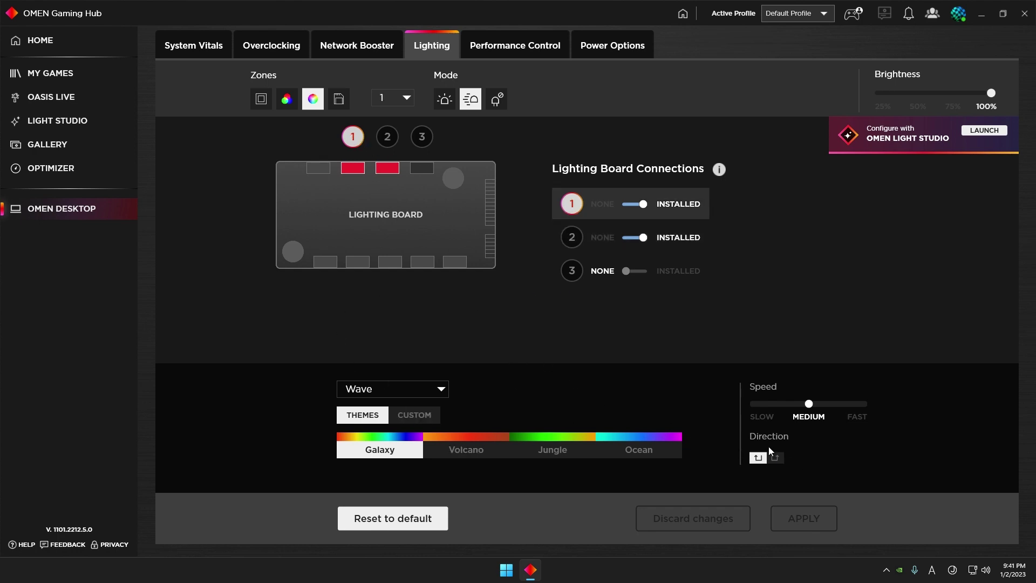
{"action": "left_click", "coordinate": [439, 389]}
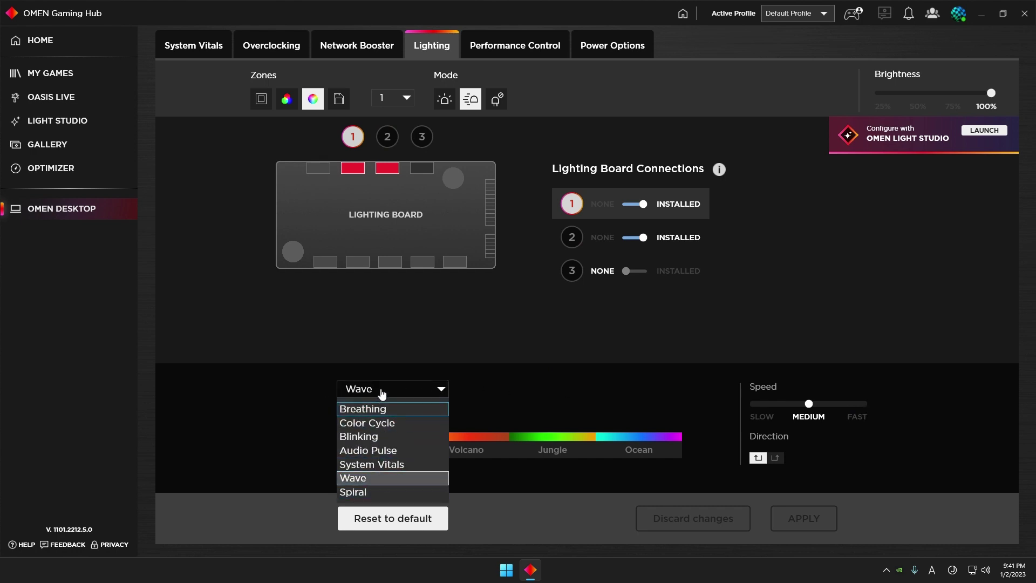
{"action": "left_click", "coordinate": [522, 381]}
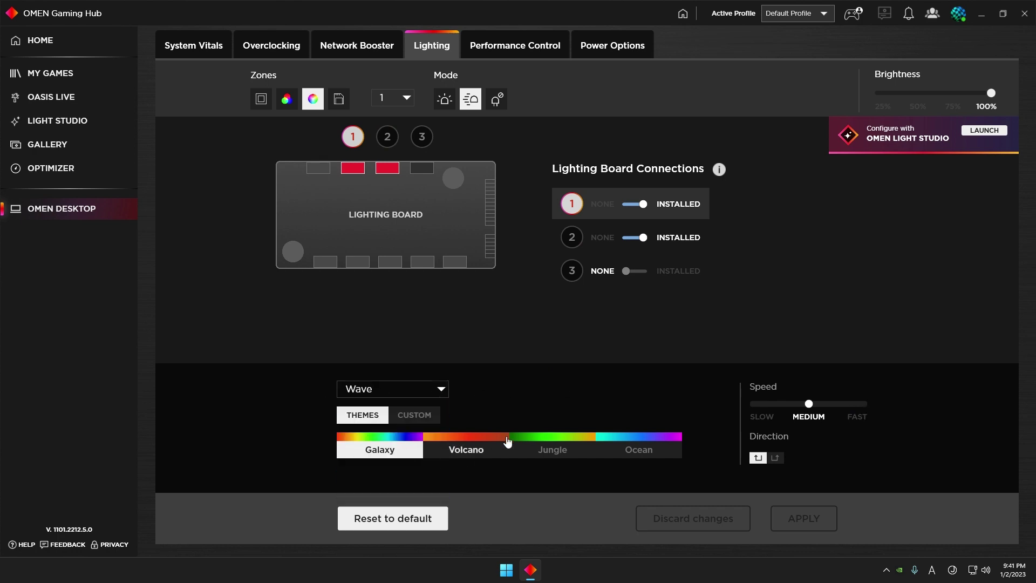
- Look at the basic and advanced custom colors for the Wave effect on lighting board zone 1, returning to the preset themes
{"action": "left_click", "coordinate": [421, 423]}
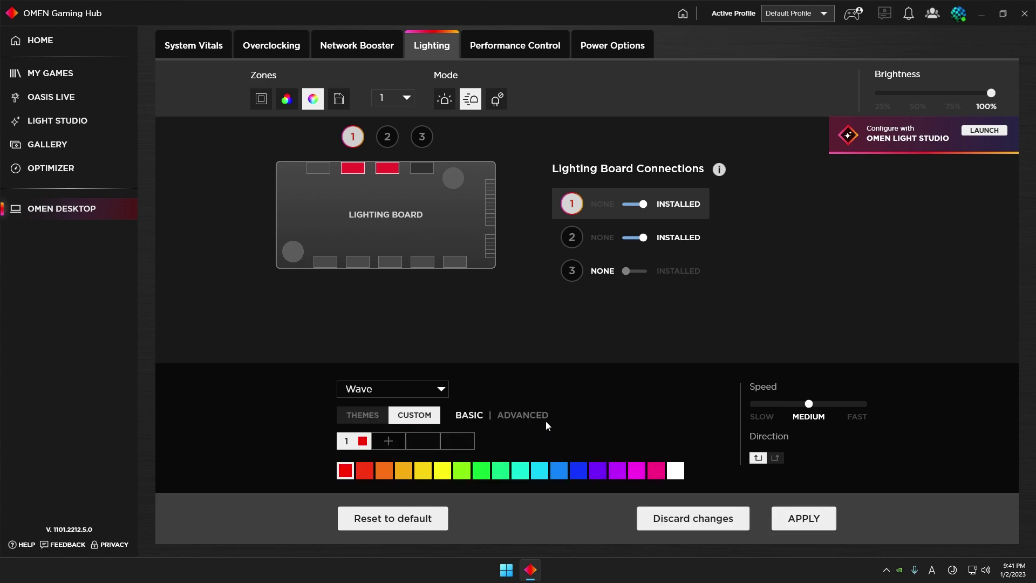
{"action": "left_click", "coordinate": [522, 416]}
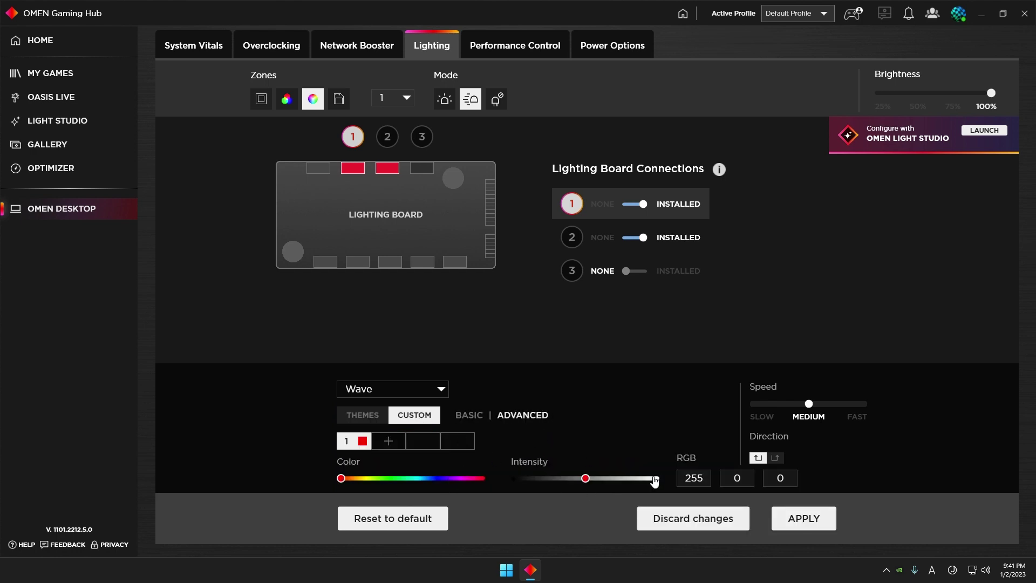
{"action": "left_click", "coordinate": [360, 416]}
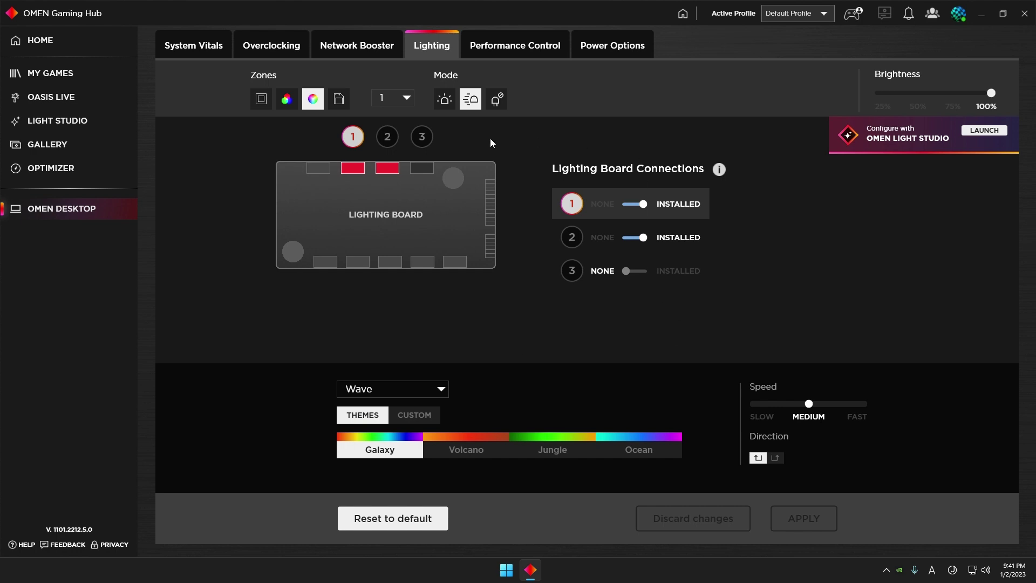
- Examine the memory module's animation effects and preview its static color mode, returning to the animation mode
{"action": "left_click", "coordinate": [340, 101]}
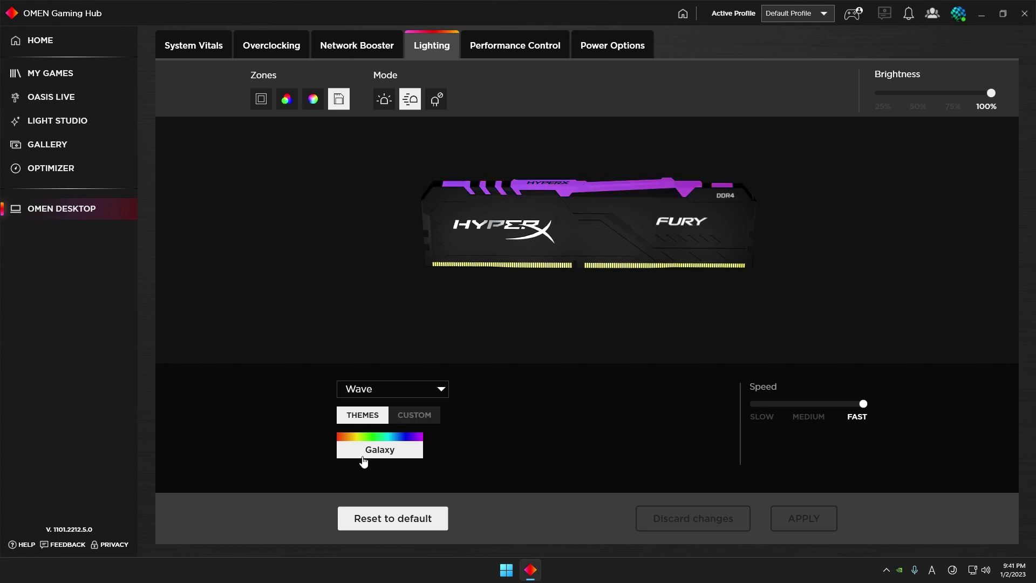
{"action": "left_click", "coordinate": [426, 389]}
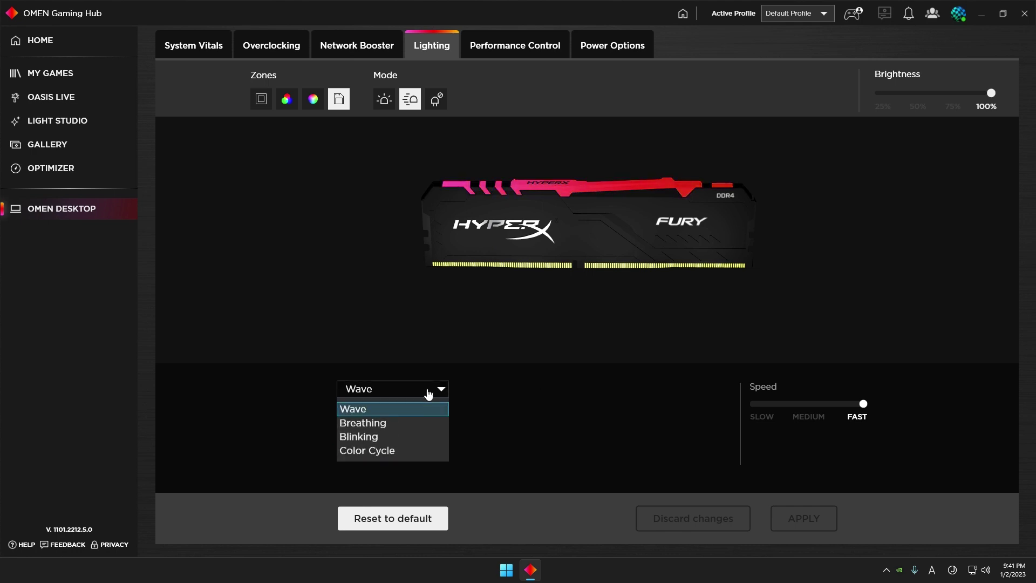
{"action": "left_click", "coordinate": [555, 328]}
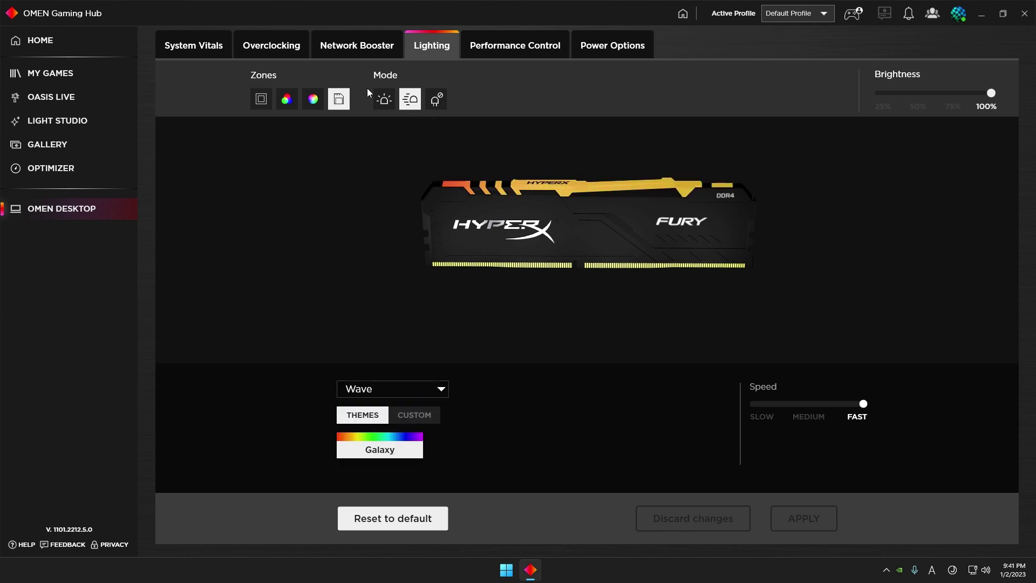
{"action": "left_click", "coordinate": [384, 99]}
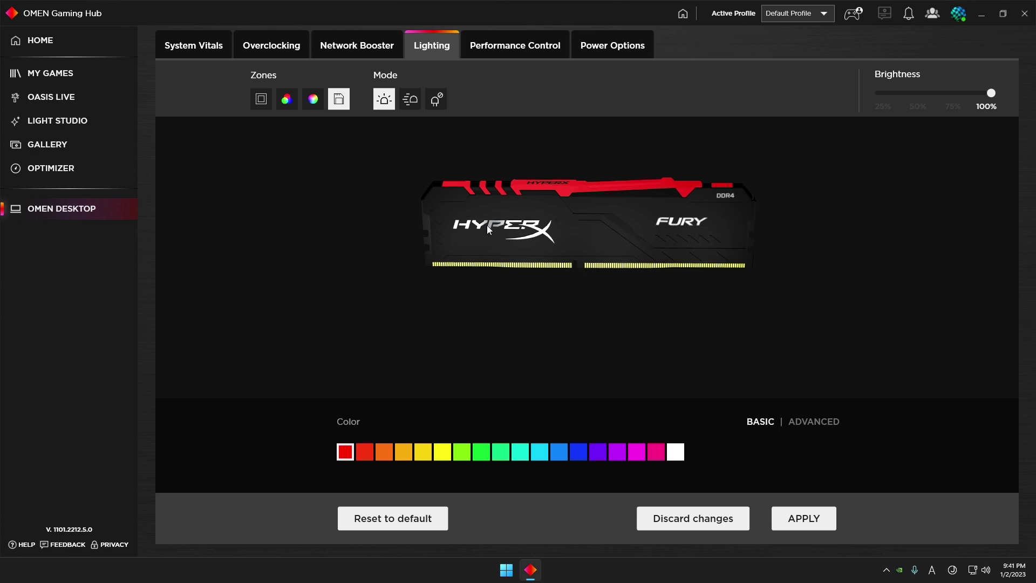
{"action": "left_click", "coordinate": [410, 99]}
- Preview the static color mode for zone 1 of the second lighting board group, returning to the animation mode
{"action": "left_click", "coordinate": [313, 99]}
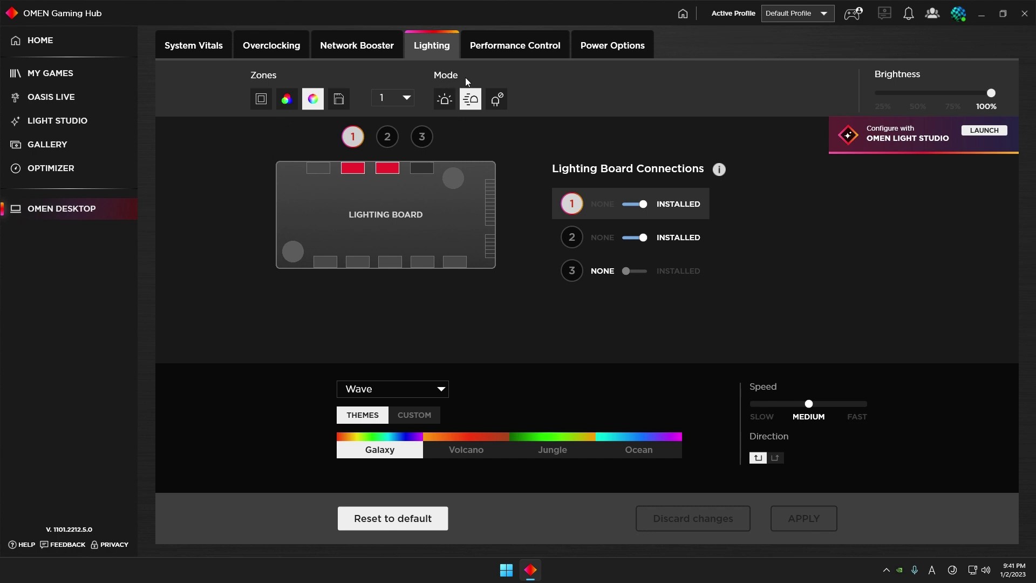
{"action": "left_click", "coordinate": [445, 99]}
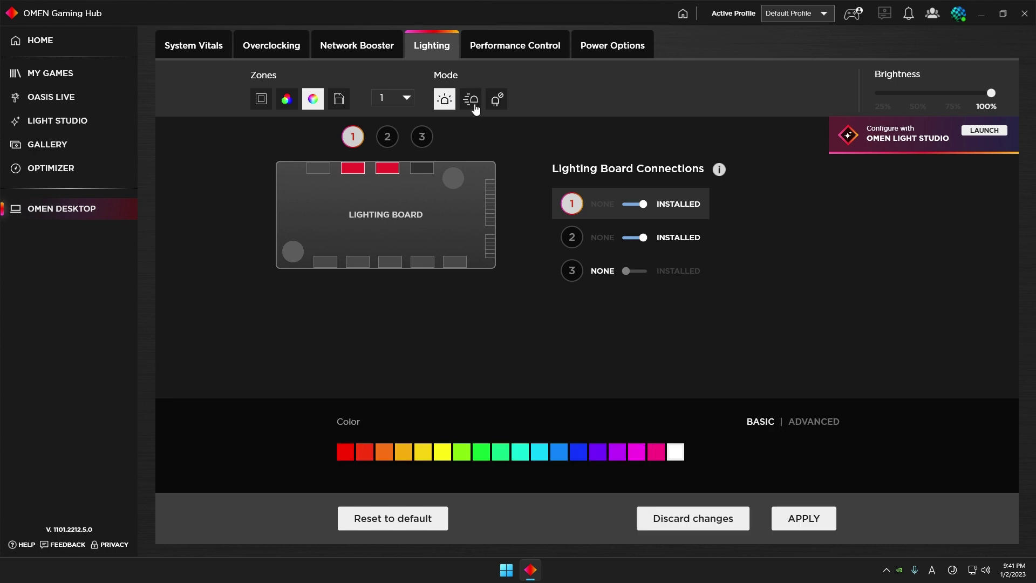
{"action": "left_click", "coordinate": [471, 100]}
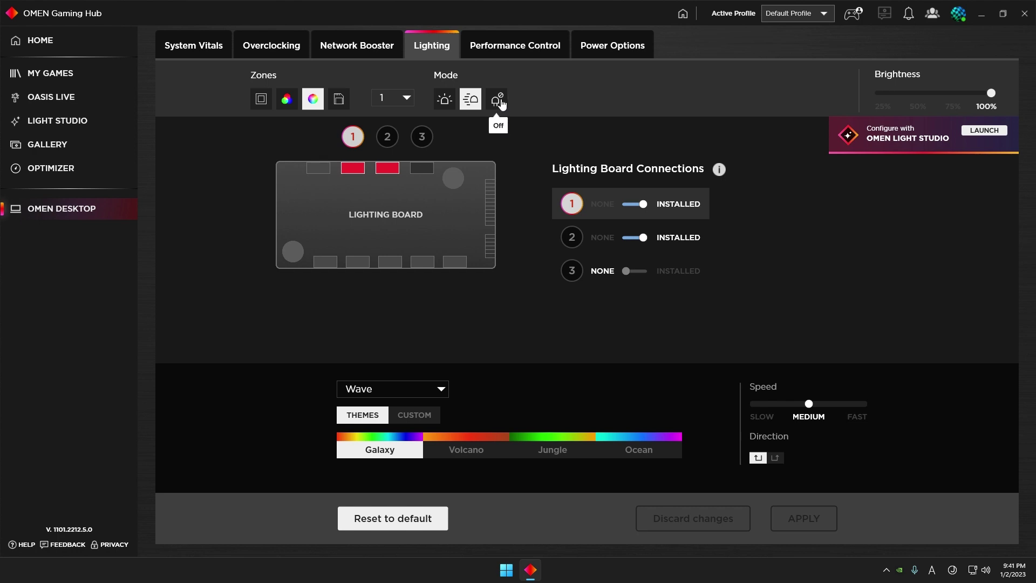
- Return to the case zones and launch OMEN Light Studio, bringing the desktop into view on the effects canvas
{"action": "left_click", "coordinate": [259, 104]}
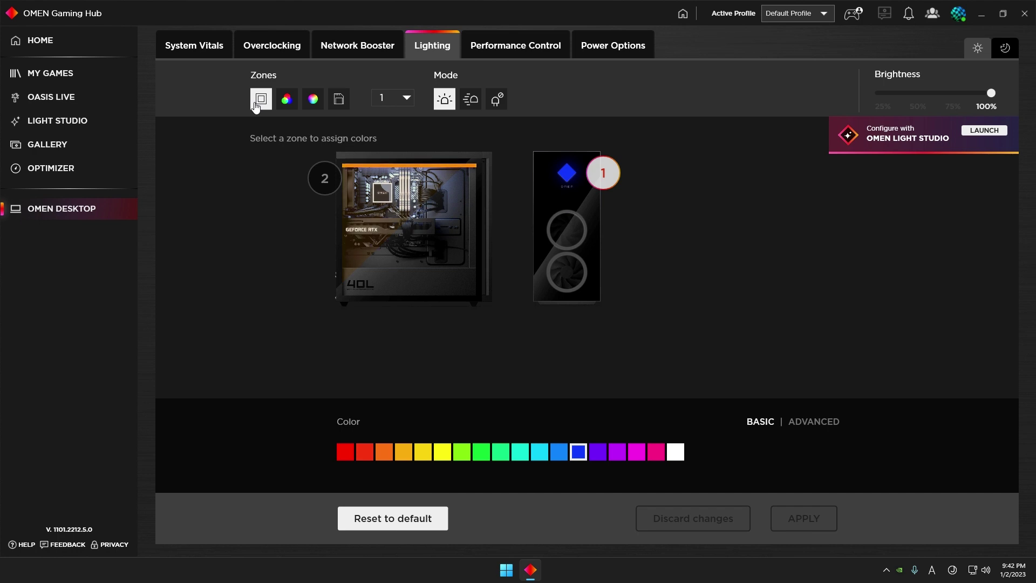
{"action": "left_click", "coordinate": [982, 131]}
{"action": "left_click", "coordinate": [703, 381]}
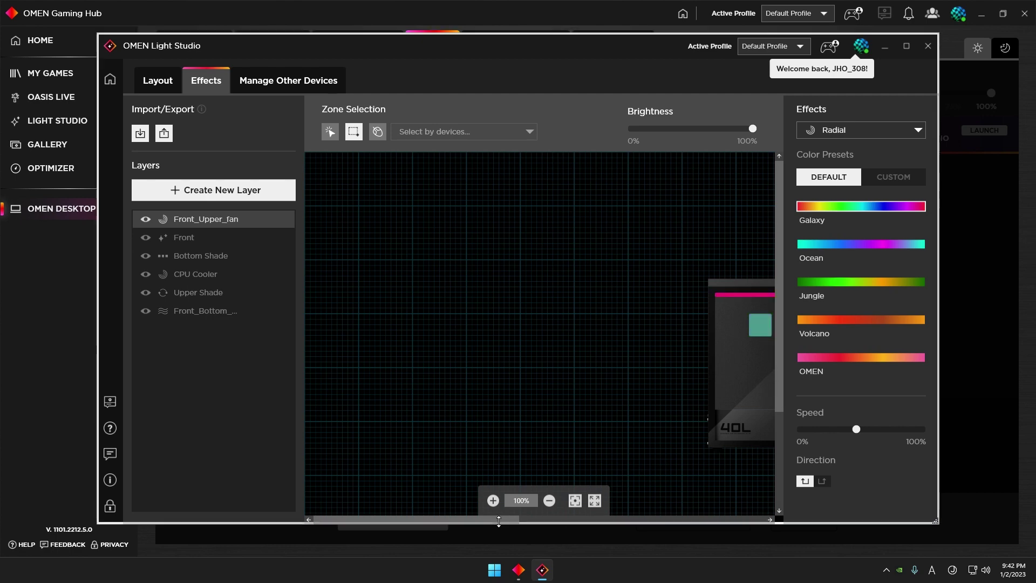
{"action": "left_click_drag", "start_coordinate": [494, 520], "coordinate": [622, 519]}
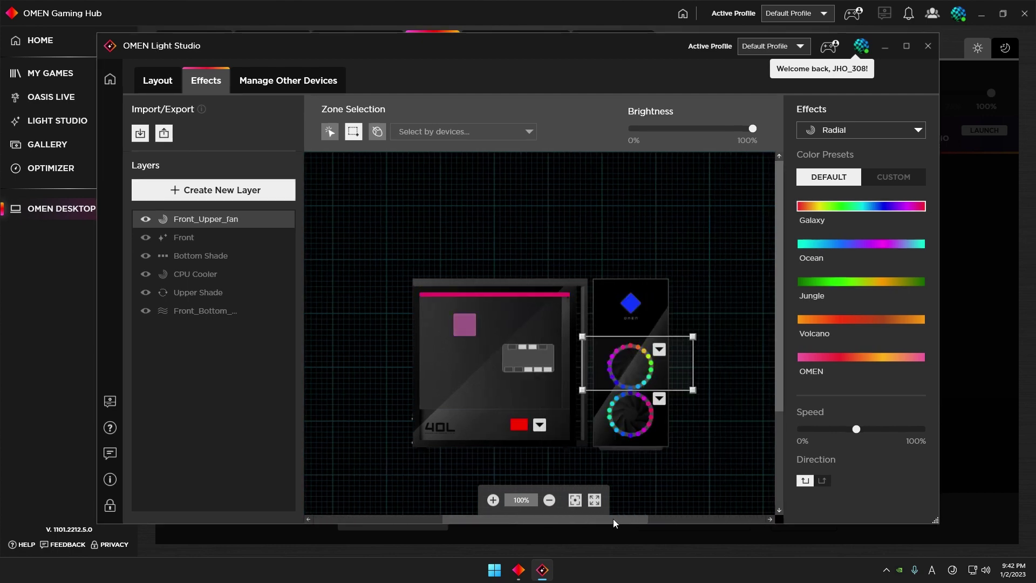
- Look over the device layout and the external devices that can be added as a light group, without adding any
{"action": "left_click", "coordinate": [157, 80]}
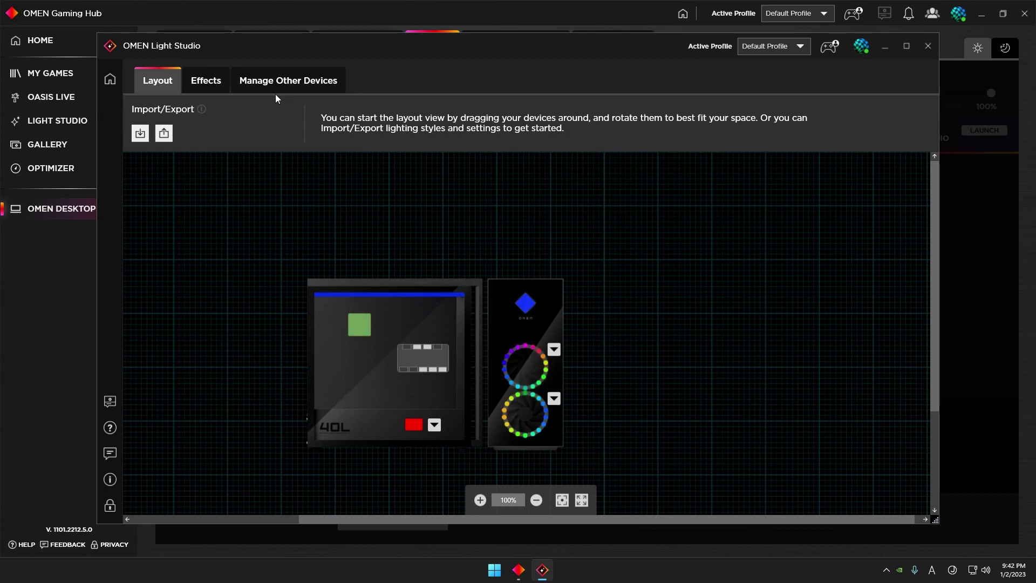
{"action": "left_click", "coordinate": [293, 90]}
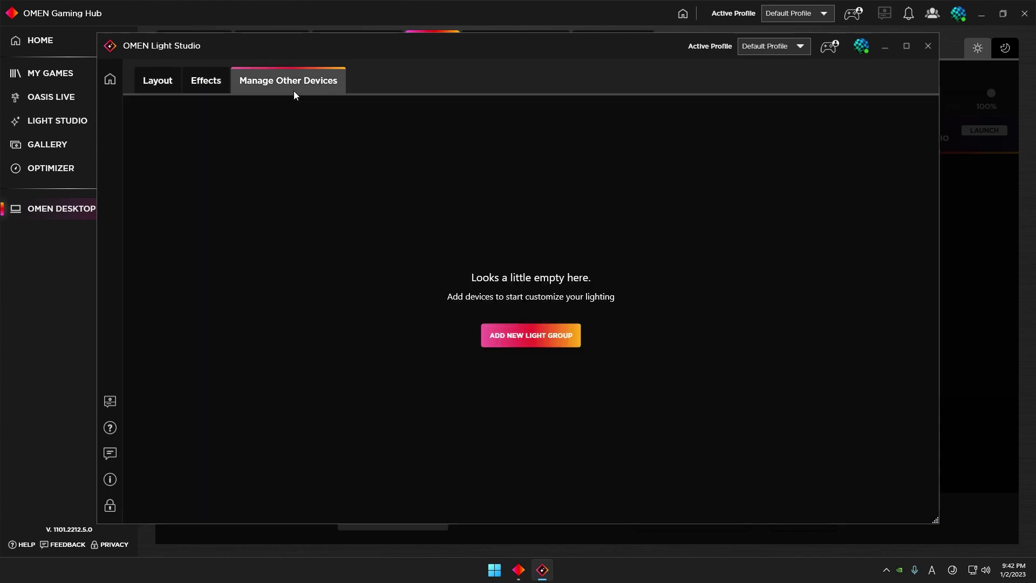
{"action": "left_click", "coordinate": [521, 336]}
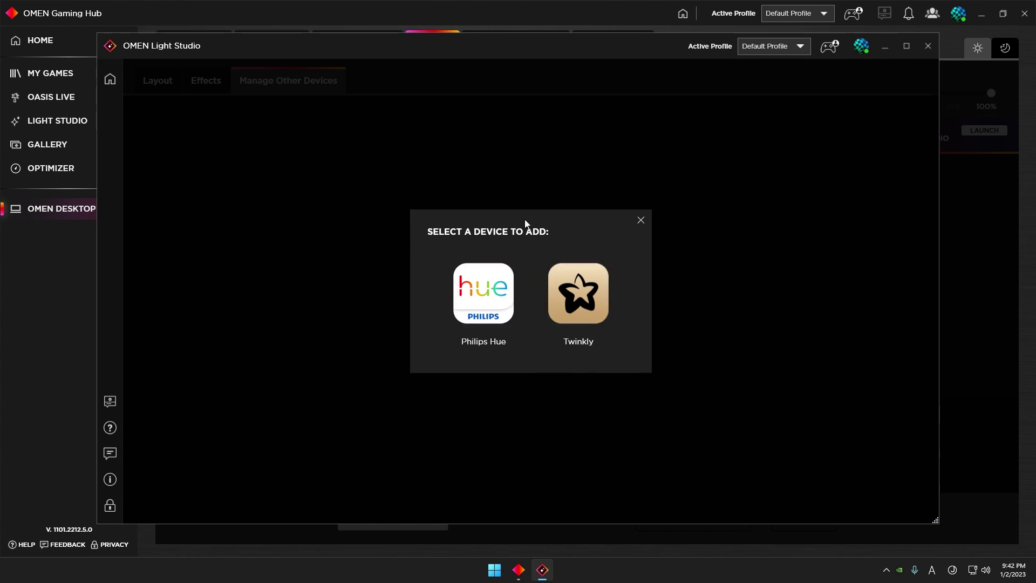
{"action": "left_click", "coordinate": [641, 221]}
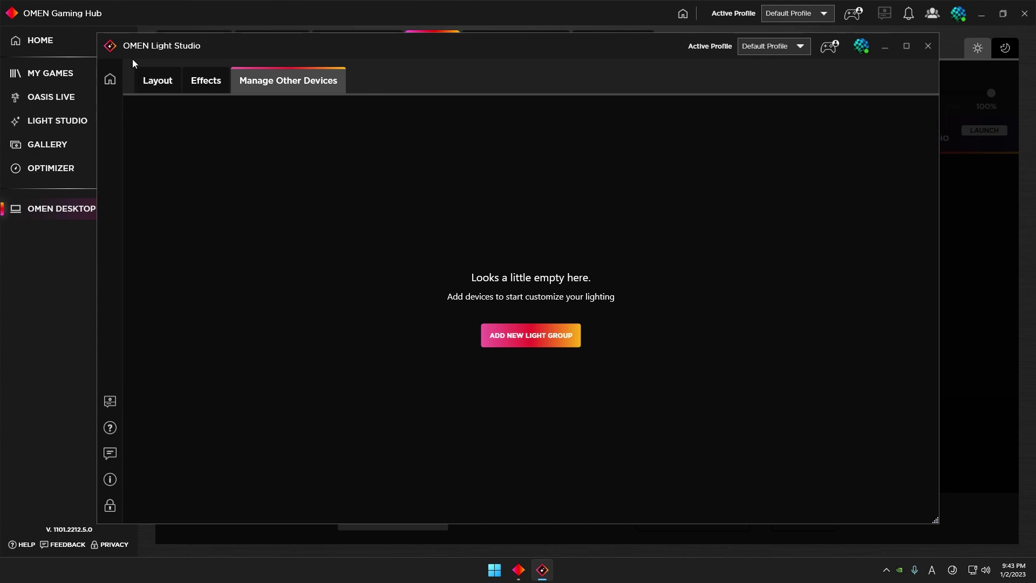
{"action": "left_click", "coordinate": [148, 82]}
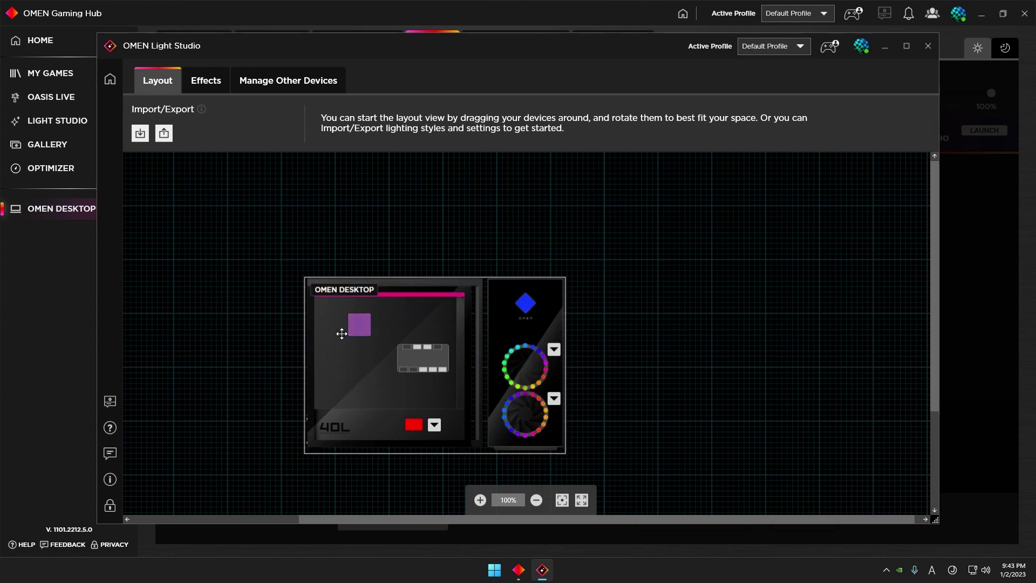
- Inspect the zones and effects of the Front, Bottom Shade, CPU Cooler and Upper Shade layers
{"action": "left_click", "coordinate": [215, 84]}
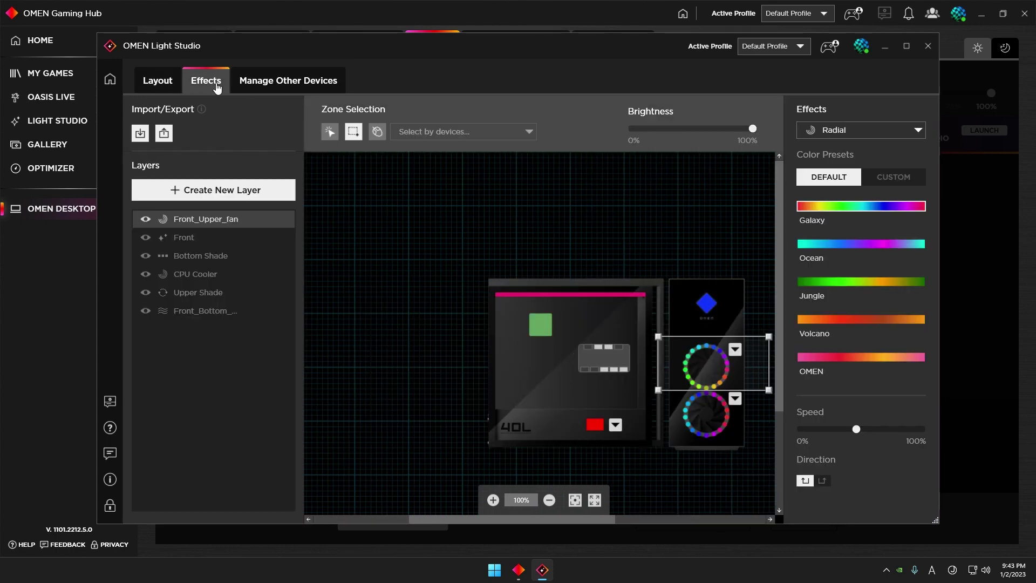
{"action": "mouse_move", "coordinate": [280, 282]}
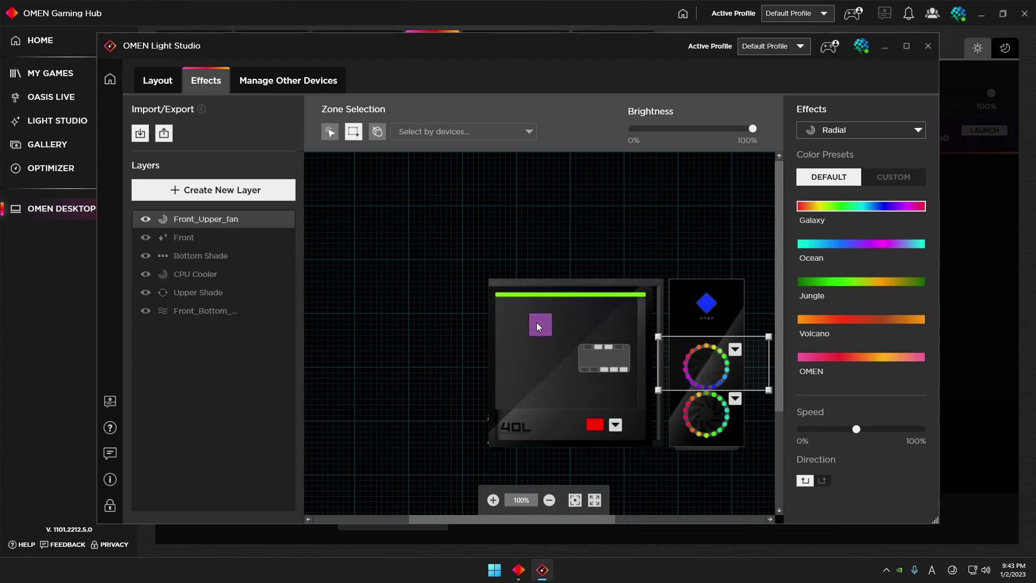
{"action": "left_click", "coordinate": [198, 237]}
{"action": "left_click", "coordinate": [202, 256]}
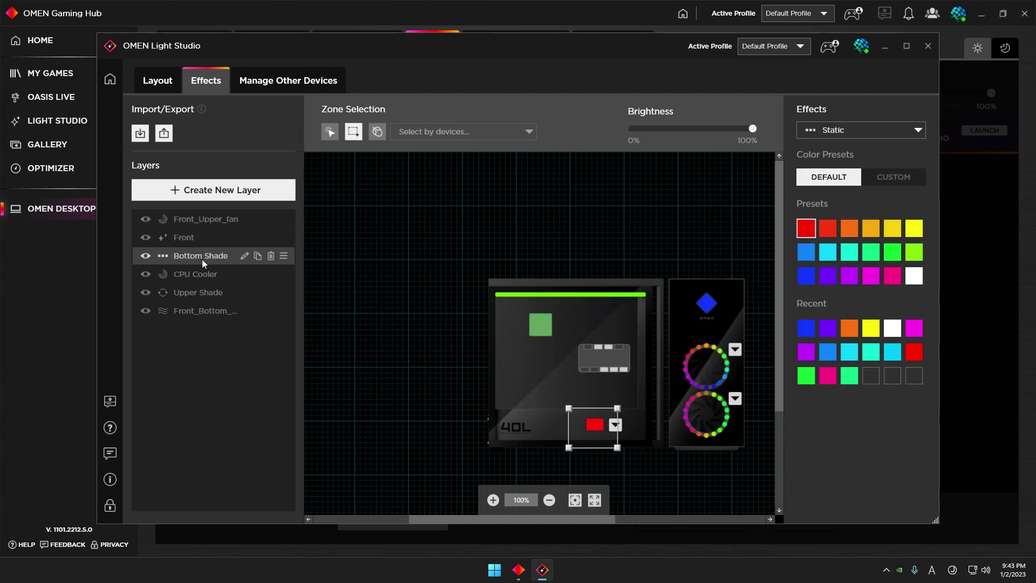
{"action": "left_click", "coordinate": [204, 274]}
{"action": "left_click", "coordinate": [203, 292]}
- Shrink the Wave layer's area on the lower front fan so it covers only the fan's upper half
{"action": "left_click", "coordinate": [205, 315]}
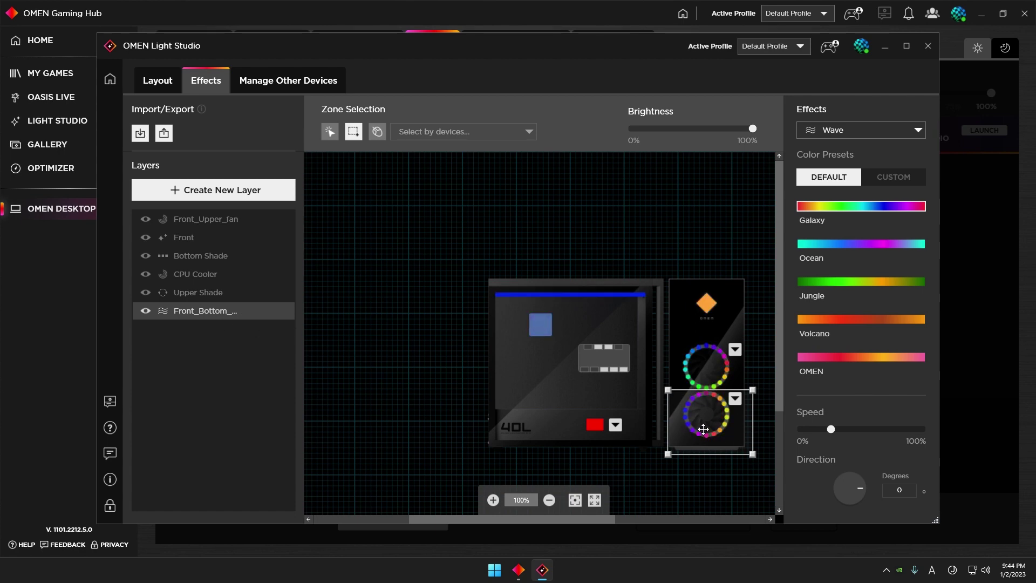
{"action": "left_click_drag", "start_coordinate": [752, 454], "coordinate": [758, 415]}
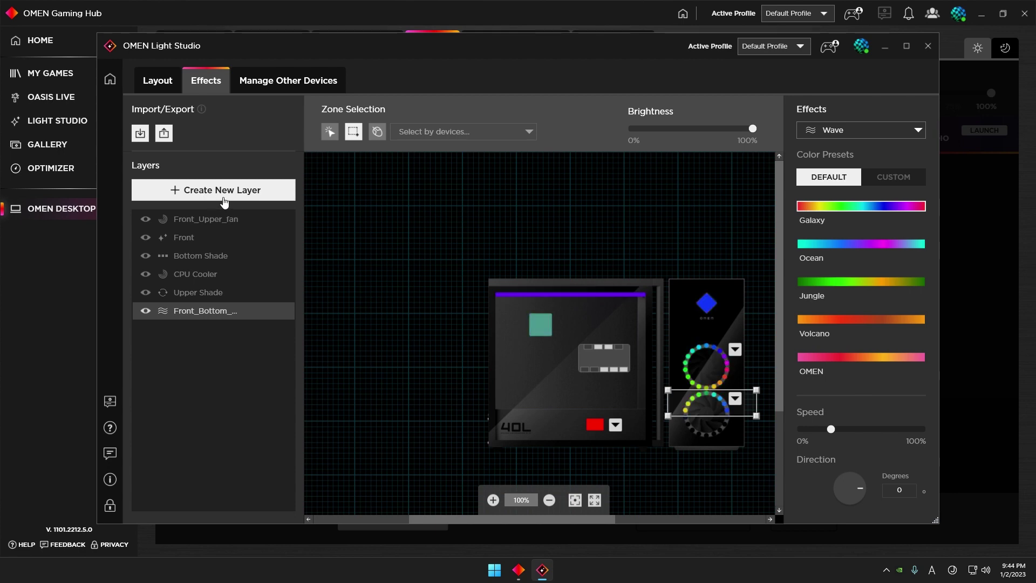
- Create a new layer named Front_Bottom_2 and move it to the end of the layer list
{"action": "left_click", "coordinate": [246, 200]}
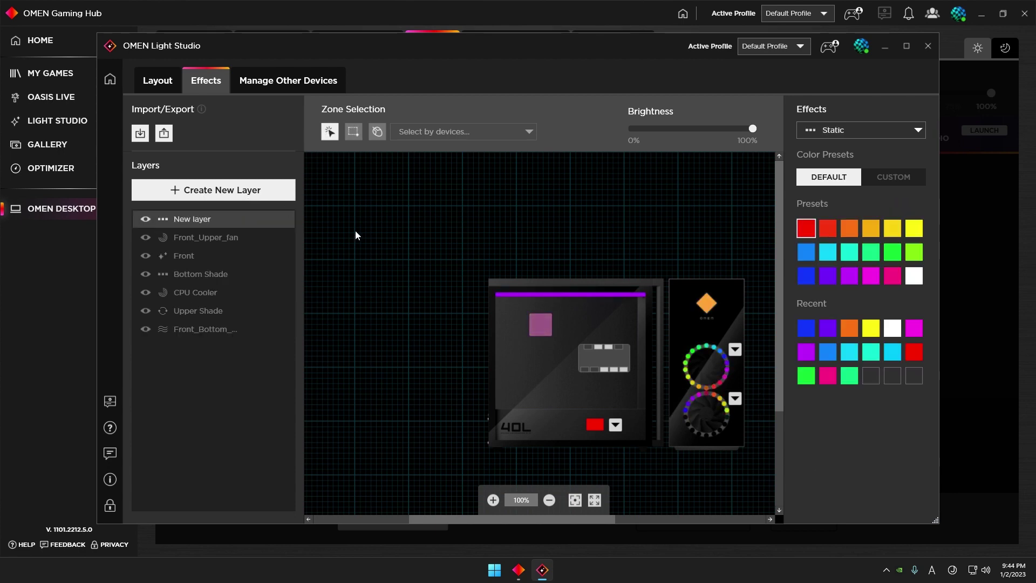
{"action": "left_click", "coordinate": [245, 219]}
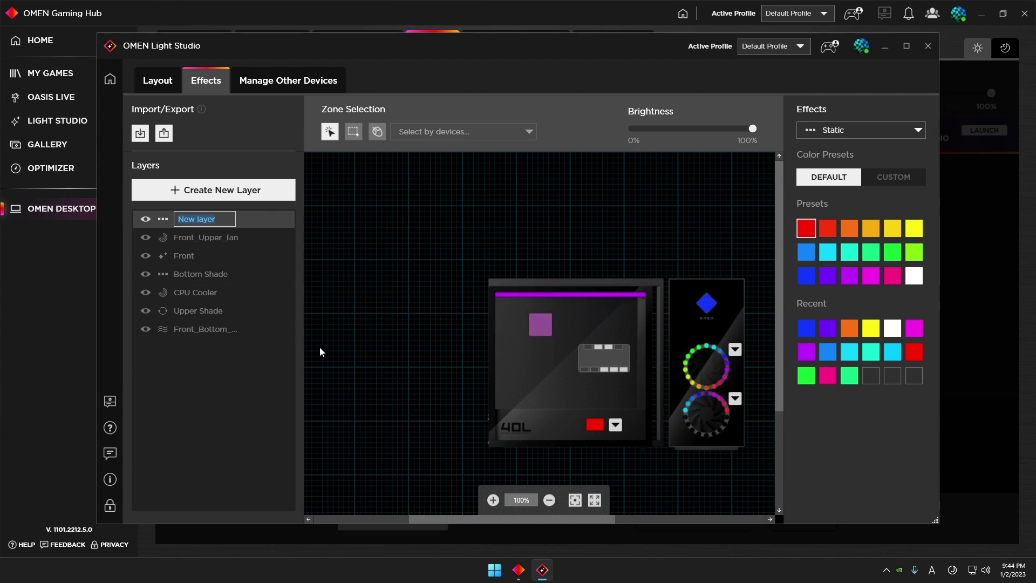
{"action": "type", "text": "Front_"}
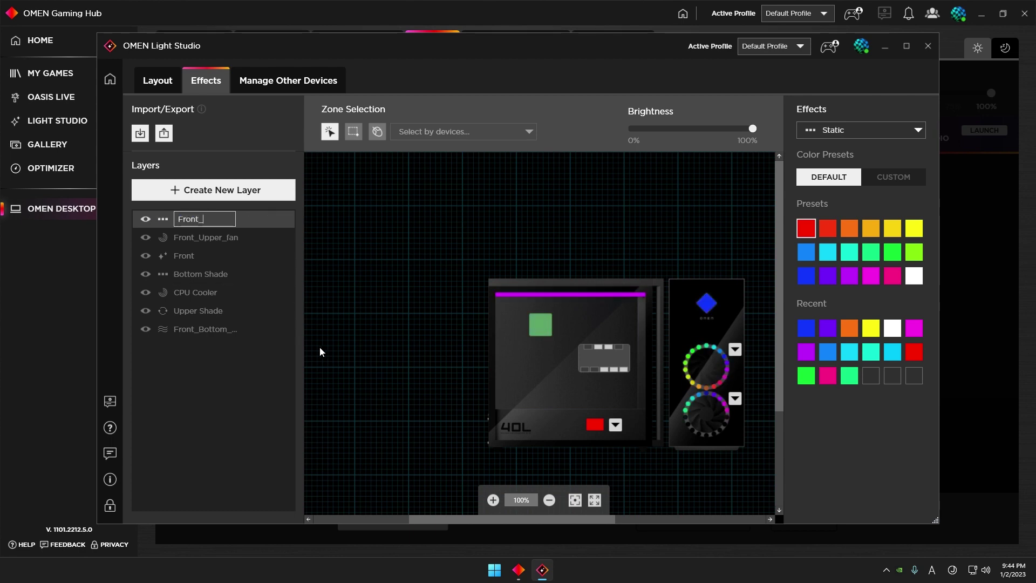
{"action": "type", "text": "Bottom"}
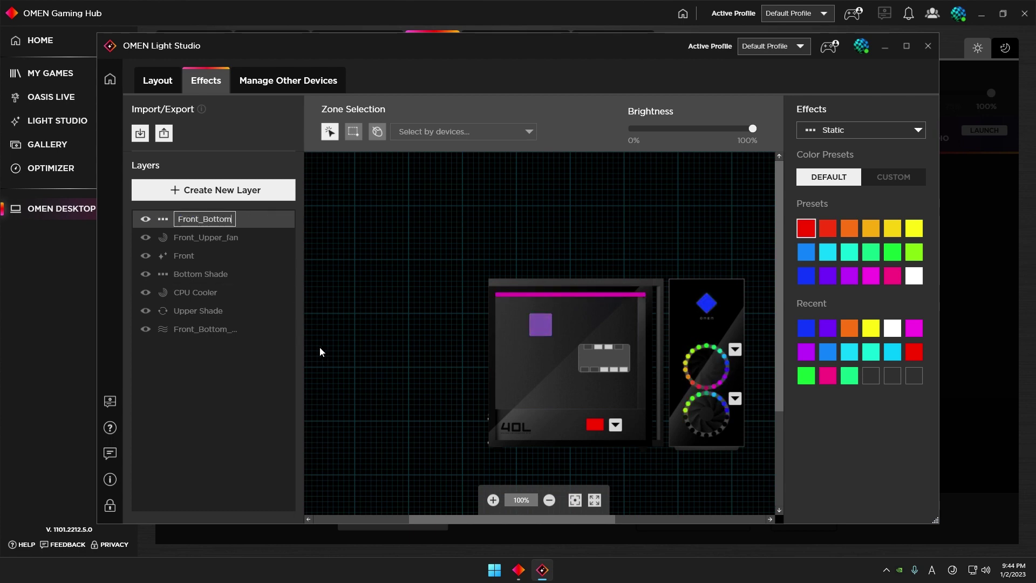
{"action": "type", "text": "_2"}
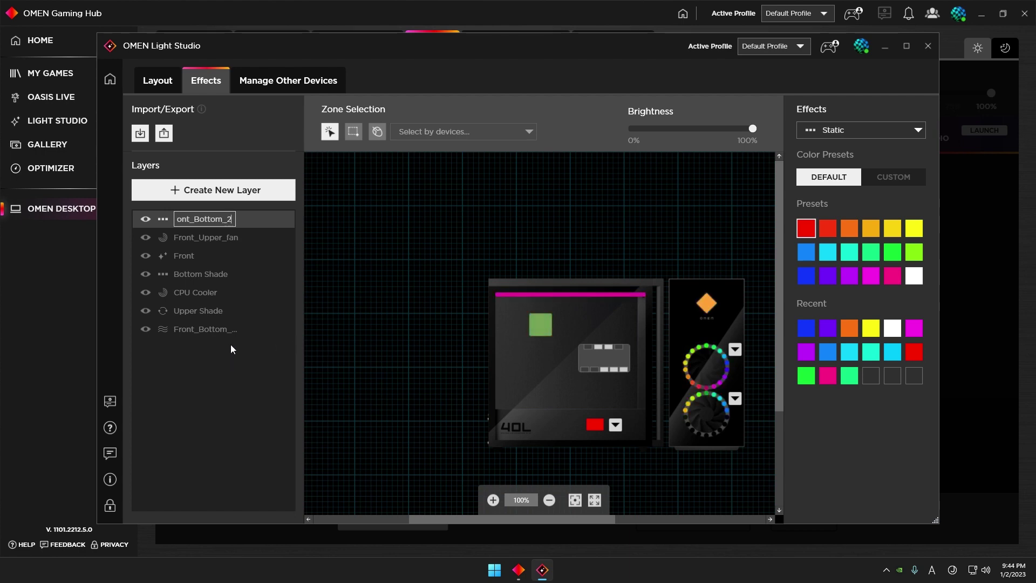
{"action": "key", "text": "Return"}
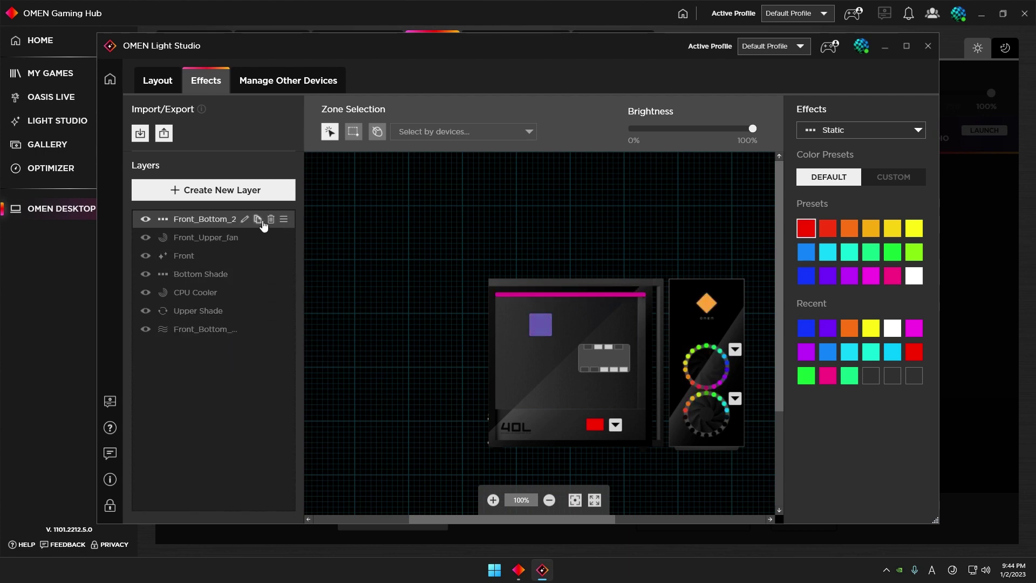
{"action": "left_click_drag", "start_coordinate": [262, 224], "coordinate": [274, 338]}
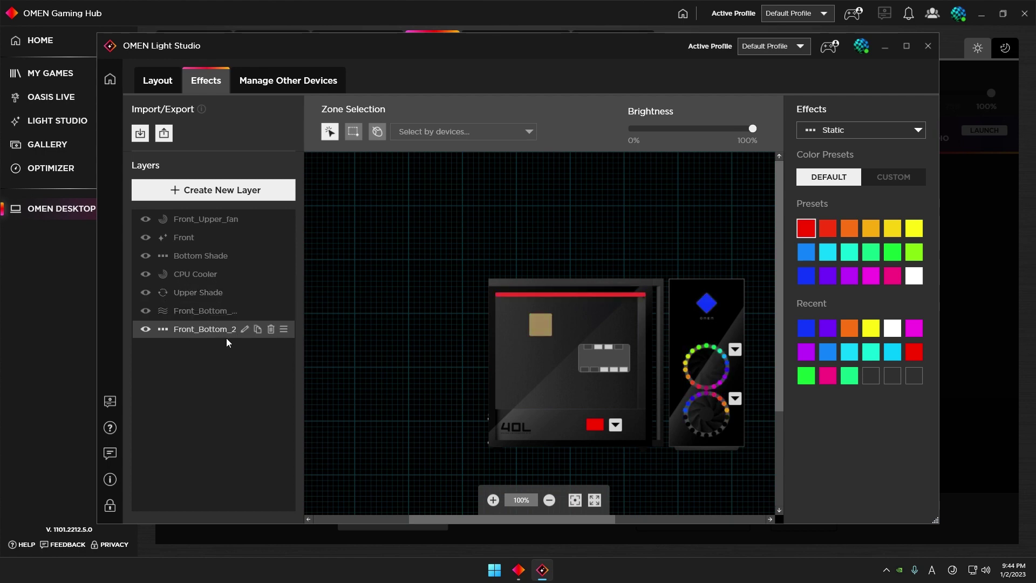
- Use marquee selection for Front_Bottom_2, placing and shrinking the area so it covers the lower half of the lower front fan
{"action": "left_click", "coordinate": [354, 133]}
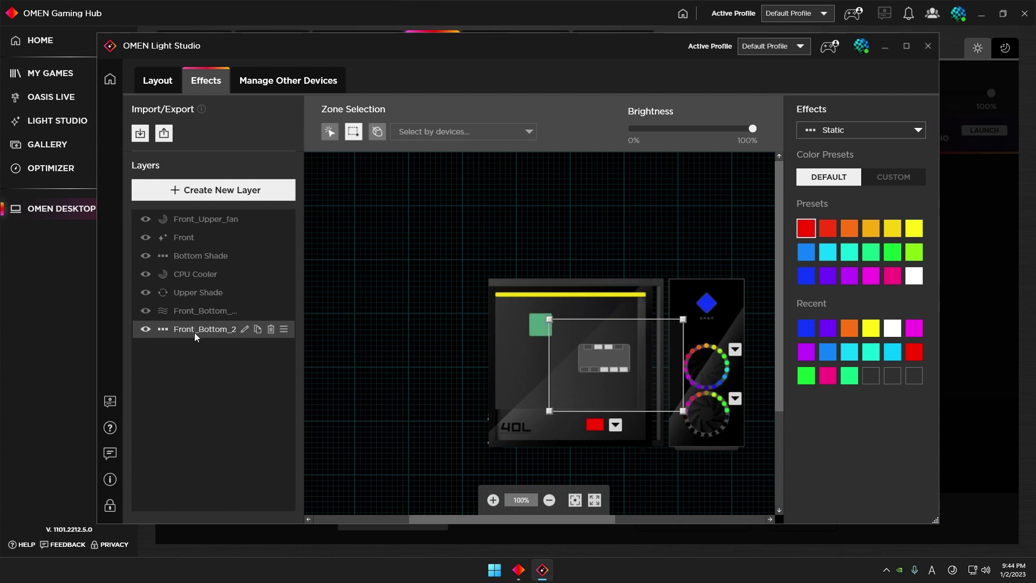
{"action": "left_click_drag", "start_coordinate": [630, 332], "coordinate": [722, 421]}
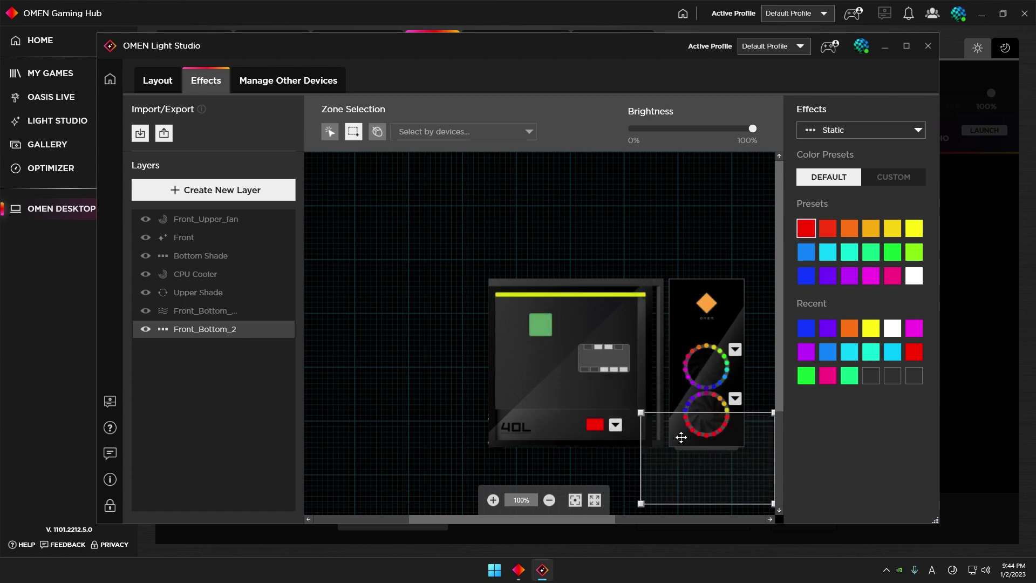
{"action": "left_click_drag", "start_coordinate": [641, 504], "coordinate": [645, 447]}
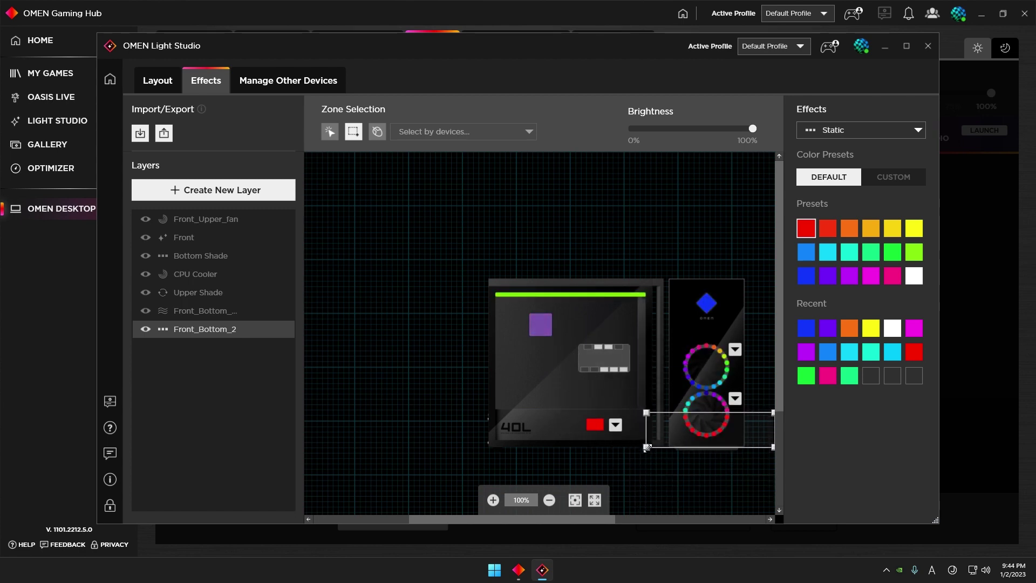
- Try cyan and purple static colours and the Breathing effect on the Front_Bottom_2 layer
{"action": "left_click", "coordinate": [871, 358]}
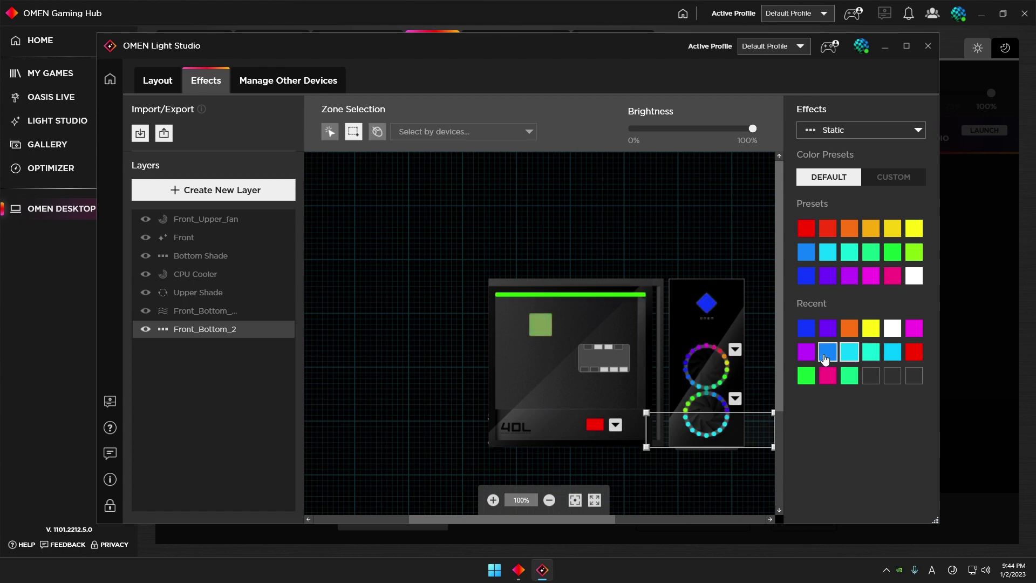
{"action": "left_click", "coordinate": [806, 351]}
{"action": "left_click", "coordinate": [865, 140]}
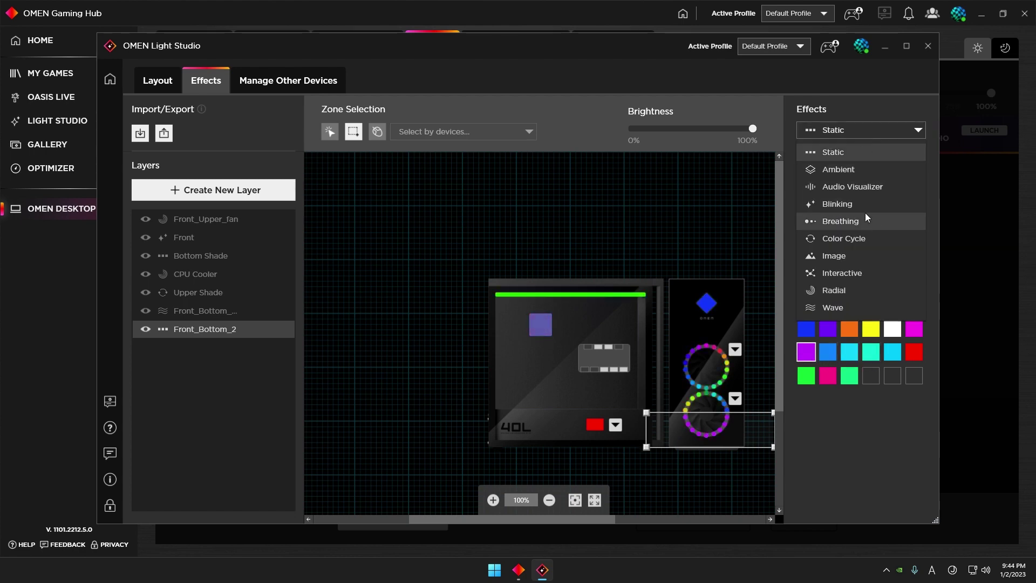
{"action": "left_click", "coordinate": [866, 216]}
- Give Front_Bottom_2 the Color Cycle effect, trying the Ocean and Galaxy themes, and fine-tune the corner of its marquee area
{"action": "left_click", "coordinate": [863, 130]}
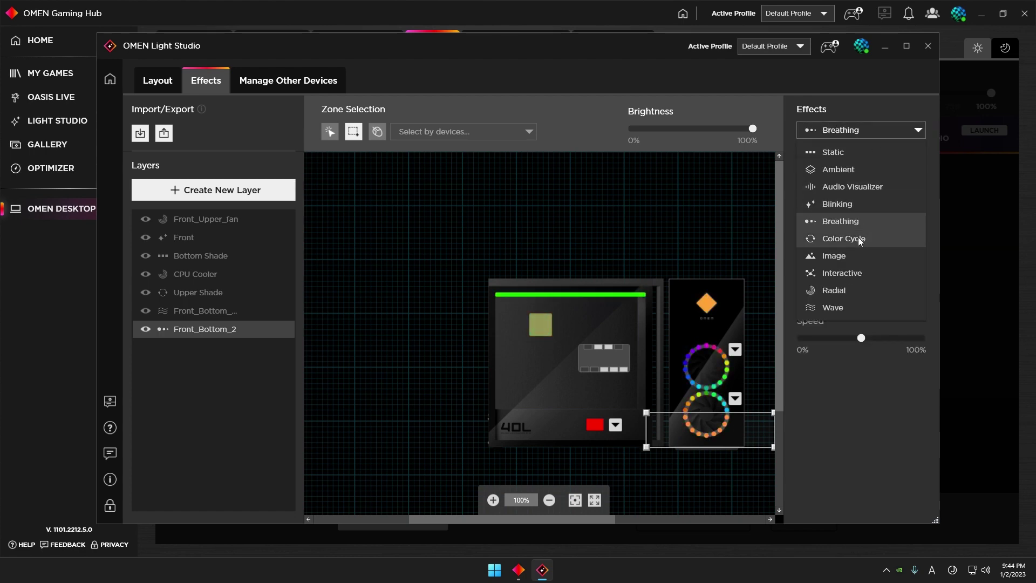
{"action": "left_click", "coordinate": [858, 238]}
{"action": "left_click", "coordinate": [893, 178]}
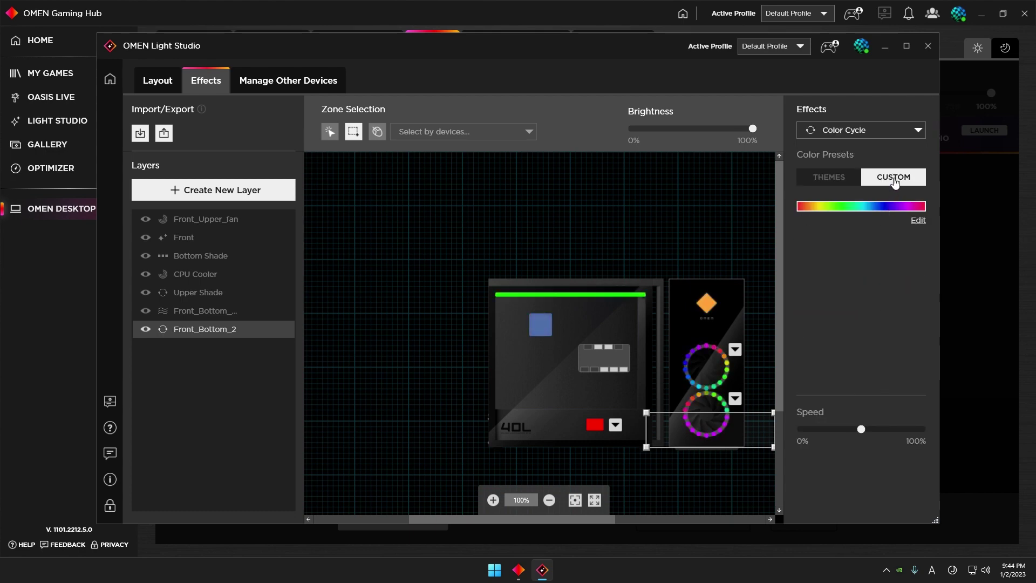
{"action": "left_click", "coordinate": [835, 178]}
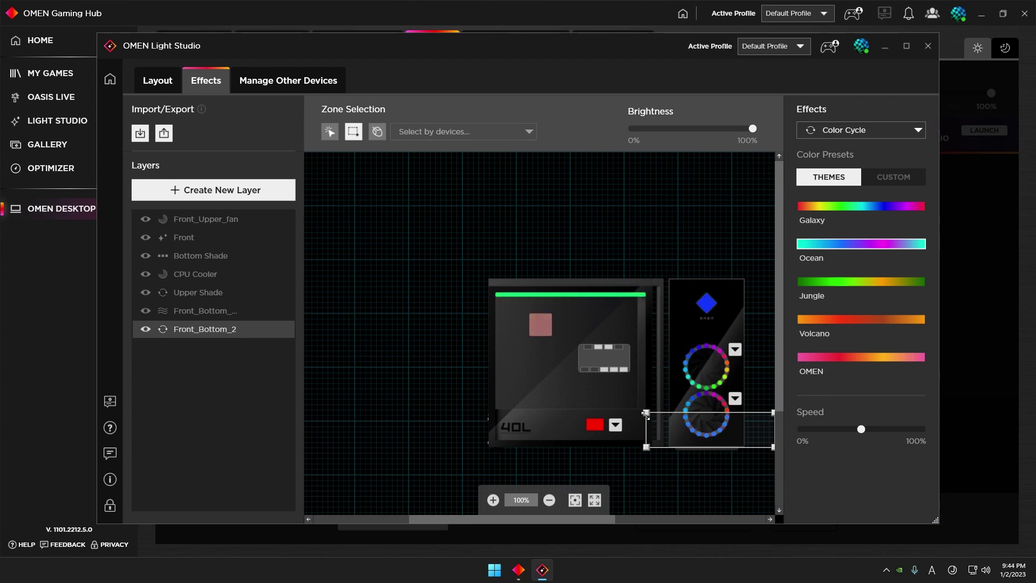
{"action": "left_click_drag", "start_coordinate": [645, 362], "coordinate": [649, 395]}
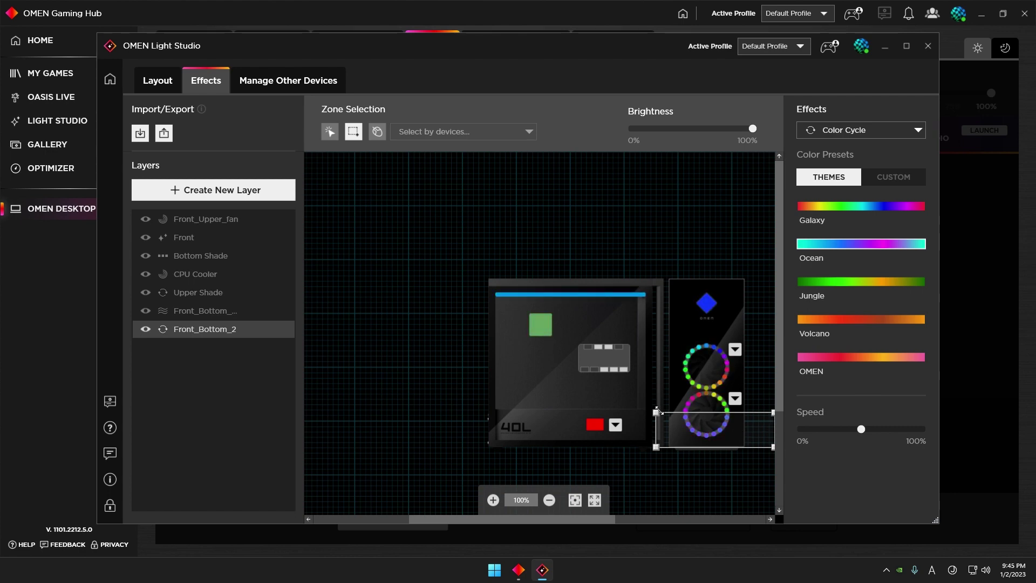
{"action": "mouse_move", "coordinate": [658, 411]}
{"action": "left_mouse_down"}
{"action": "mouse_move", "coordinate": [666, 340]}
{"action": "mouse_move", "coordinate": [649, 400]}
{"action": "mouse_move", "coordinate": [712, 392]}
{"action": "mouse_move", "coordinate": [652, 414]}
{"action": "left_mouse_up"}
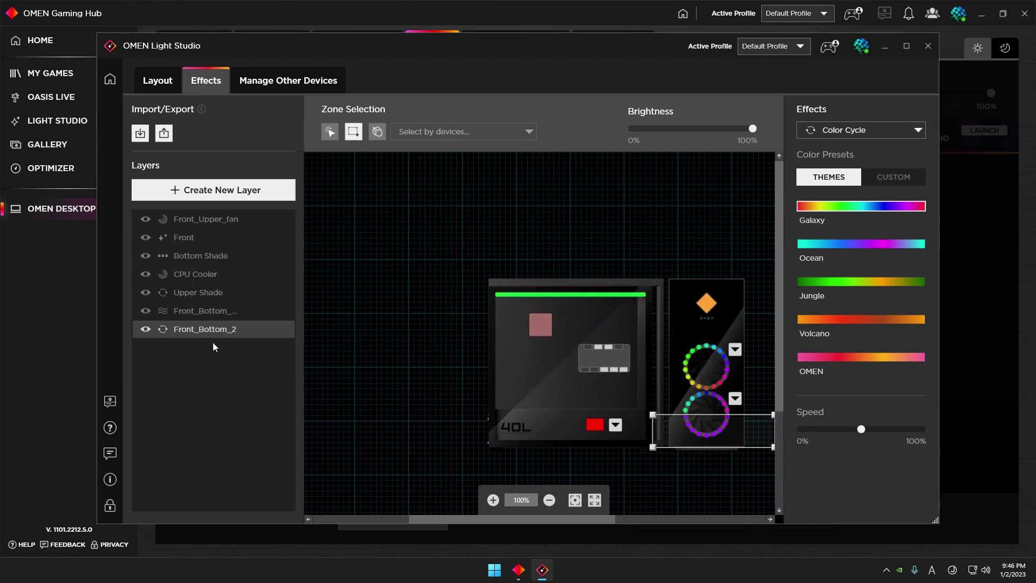
- Delete the Front_Bottom_2 layer and extend the Wave layer's marquee area over the whole lower front fan
{"action": "mouse_move", "coordinate": [249, 331]}
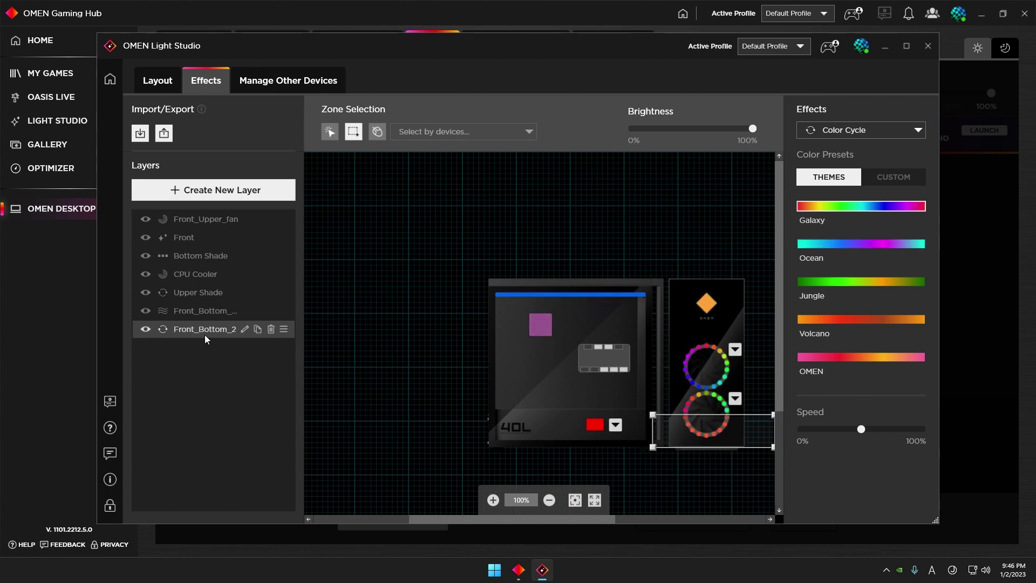
{"action": "left_click", "coordinate": [271, 331]}
{"action": "left_click", "coordinate": [315, 294]}
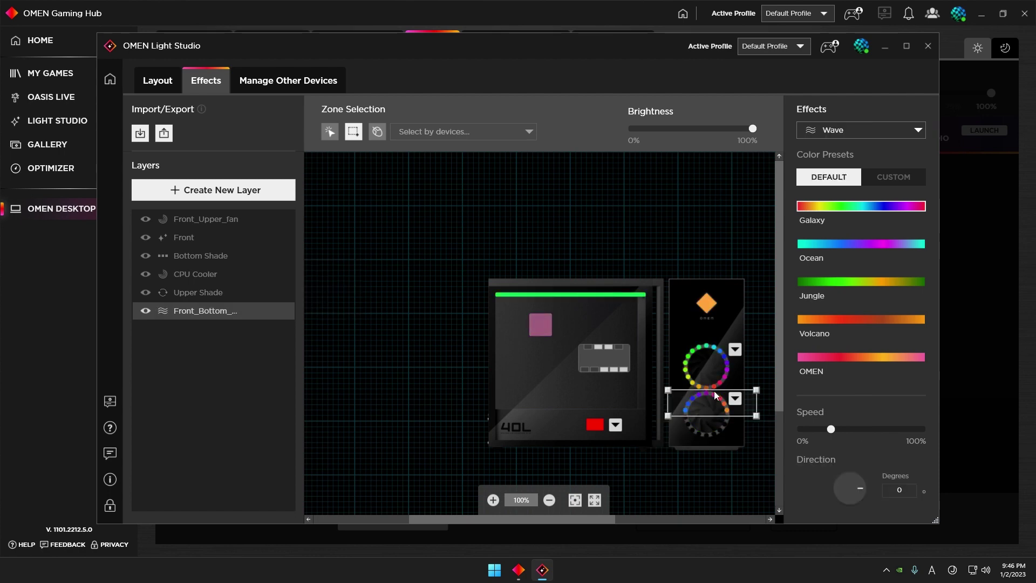
{"action": "mouse_move", "coordinate": [206, 259]}
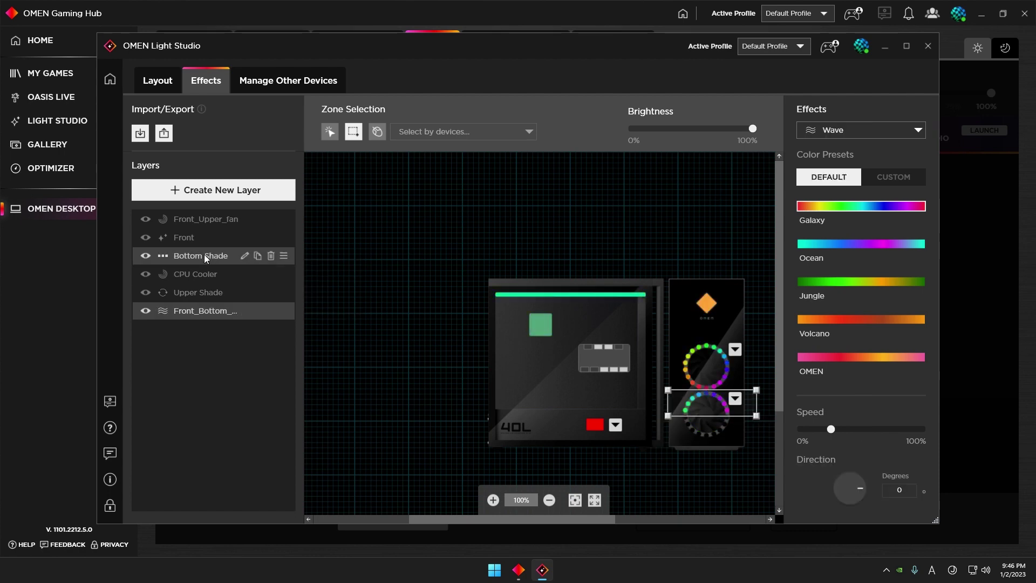
{"action": "left_click_drag", "start_coordinate": [756, 416], "coordinate": [756, 442]}
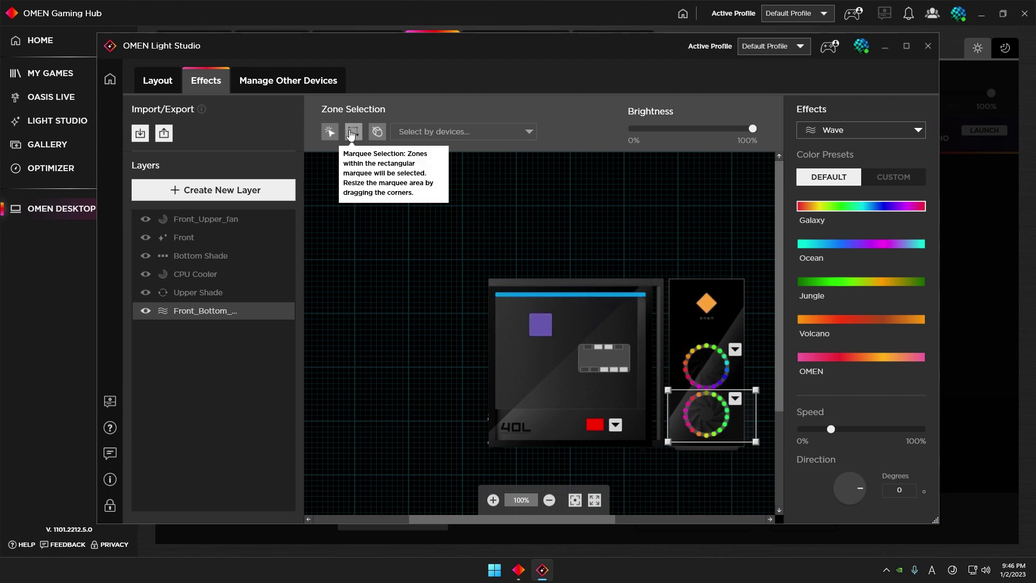
- Switch the Wave layer to individual zone selection and try the RGB and ARGB lighting types on the upper front fan
{"action": "left_click", "coordinate": [330, 132]}
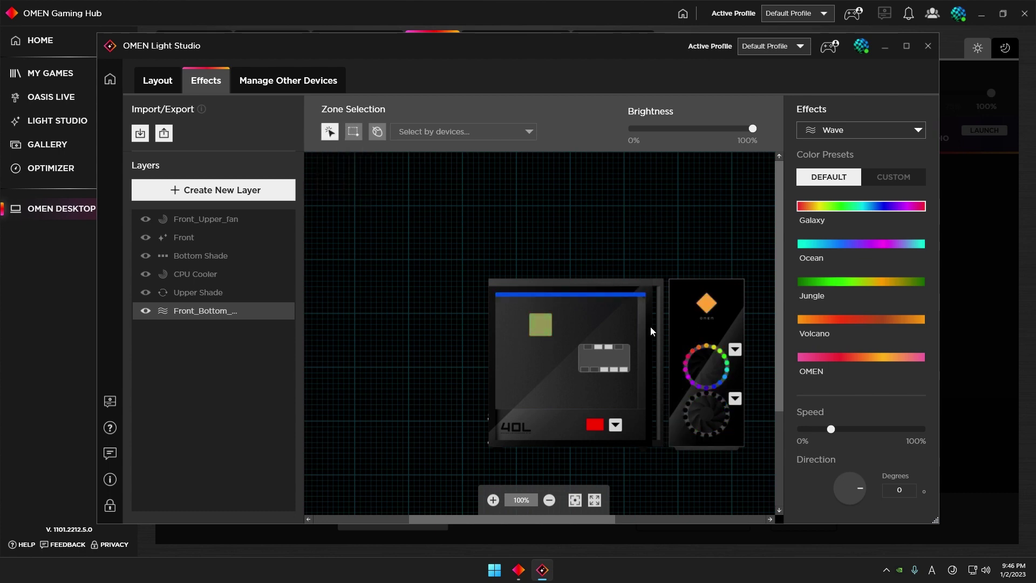
{"action": "left_click", "coordinate": [734, 350]}
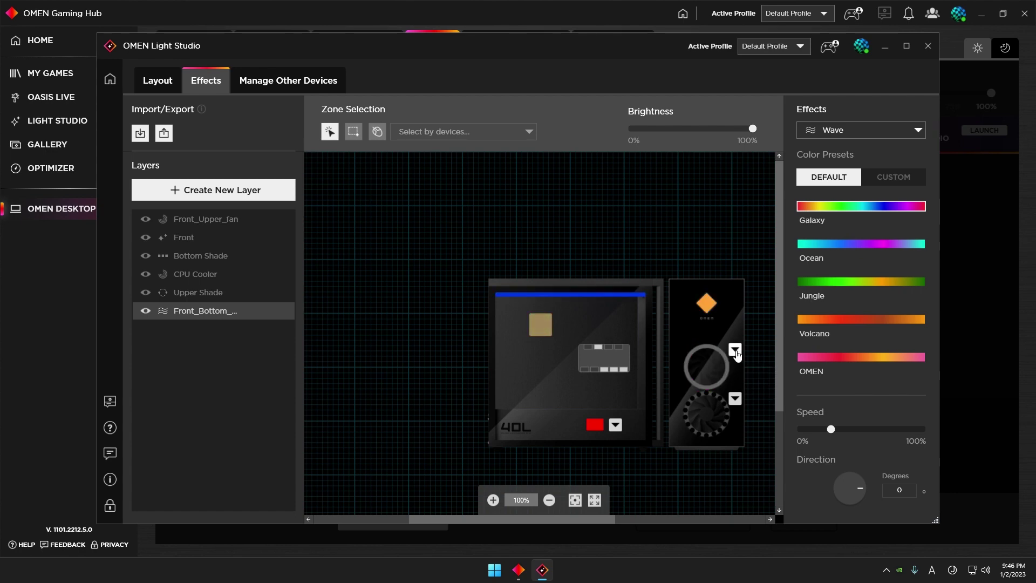
{"action": "left_click", "coordinate": [736, 351]}
{"action": "left_click", "coordinate": [756, 371]}
{"action": "left_click", "coordinate": [736, 352]}
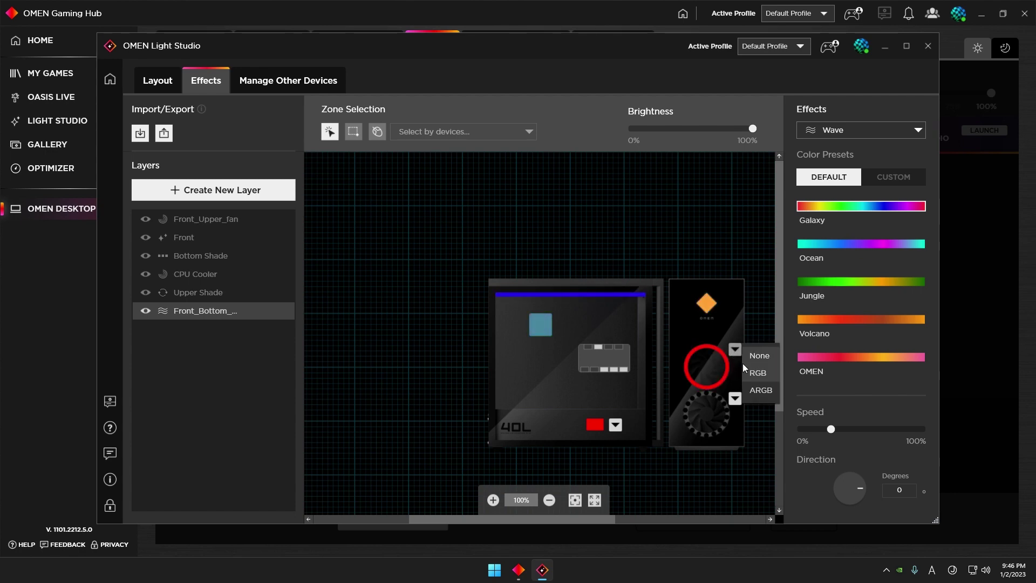
{"action": "left_click", "coordinate": [750, 384]}
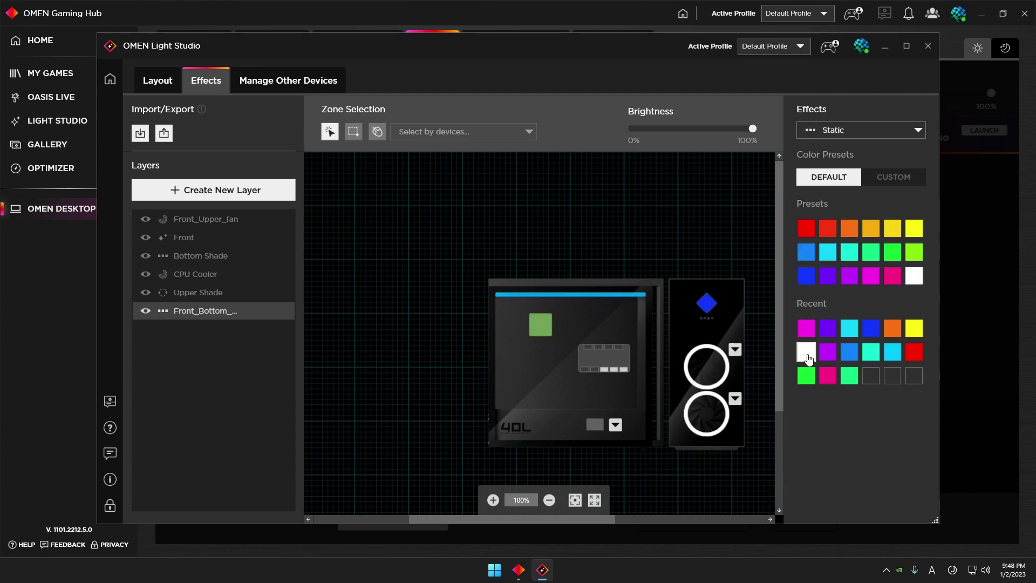
- Set the upper front fan's lighting type to RGB and colour both front fans static cyan
{"action": "left_click", "coordinate": [736, 351]}
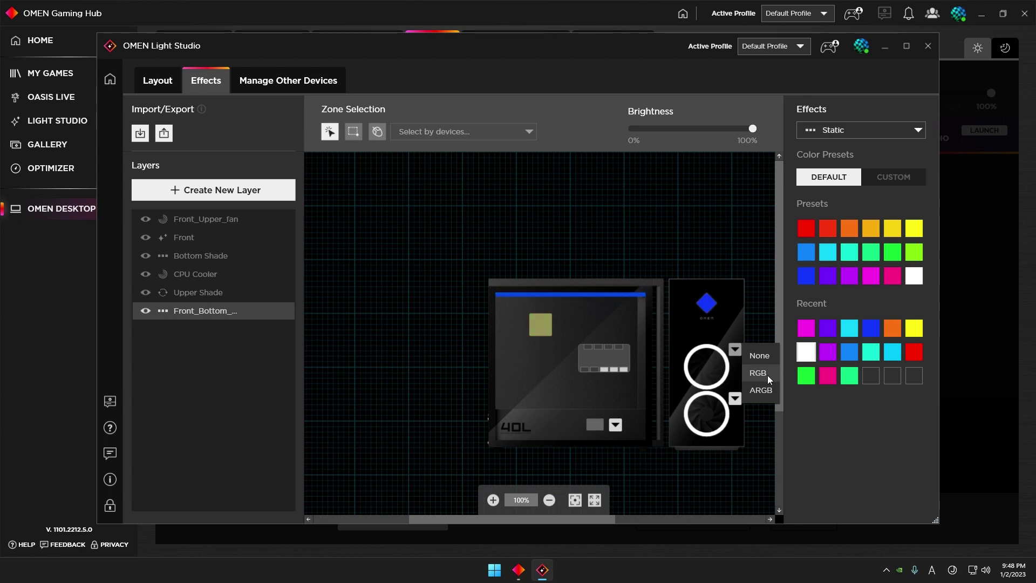
{"action": "left_click", "coordinate": [758, 373]}
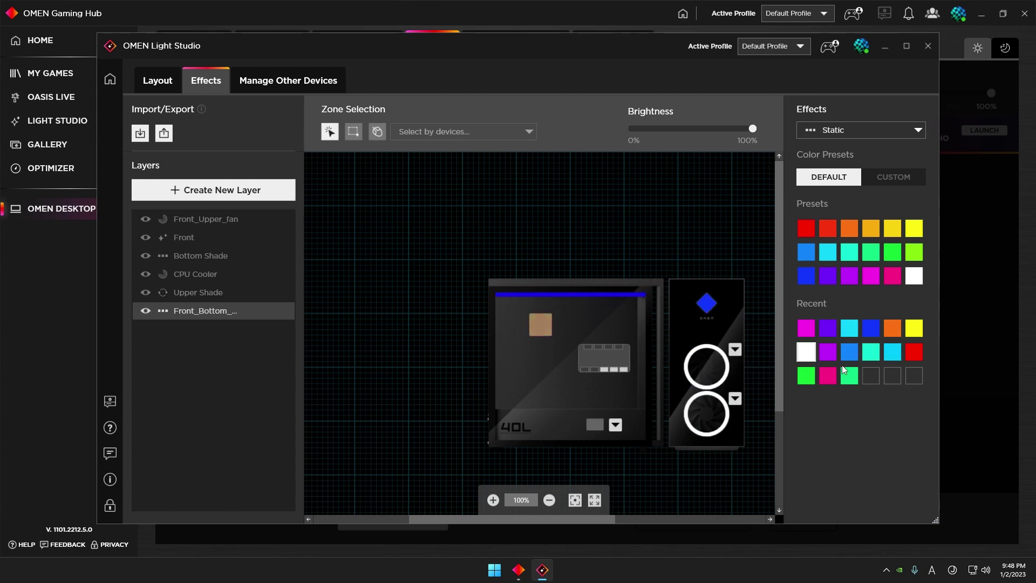
{"action": "left_click", "coordinate": [849, 327]}
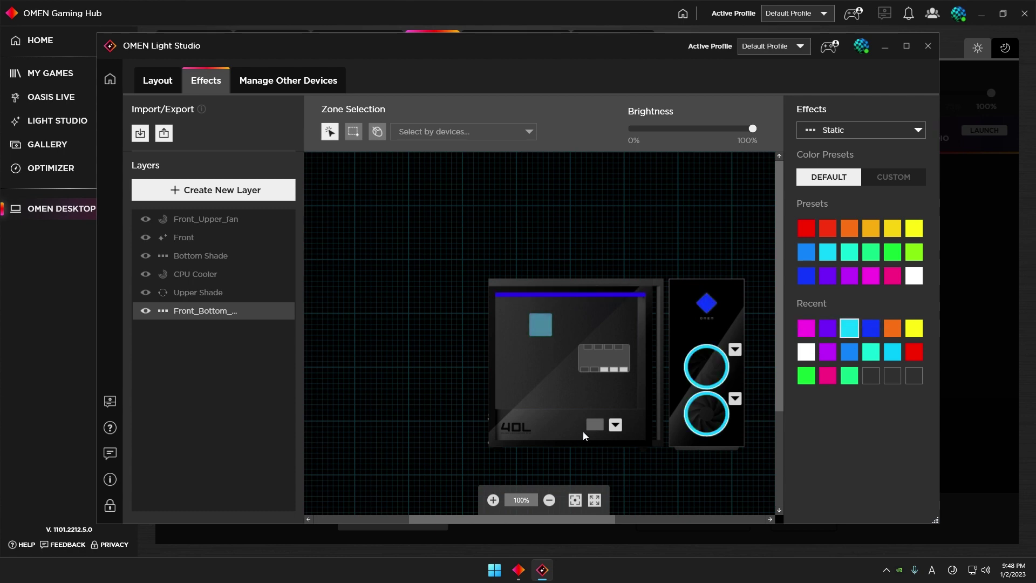
- Switch the aux lighting near the case's lower edge to RGB, and set it back to None
{"action": "left_click", "coordinate": [615, 425]}
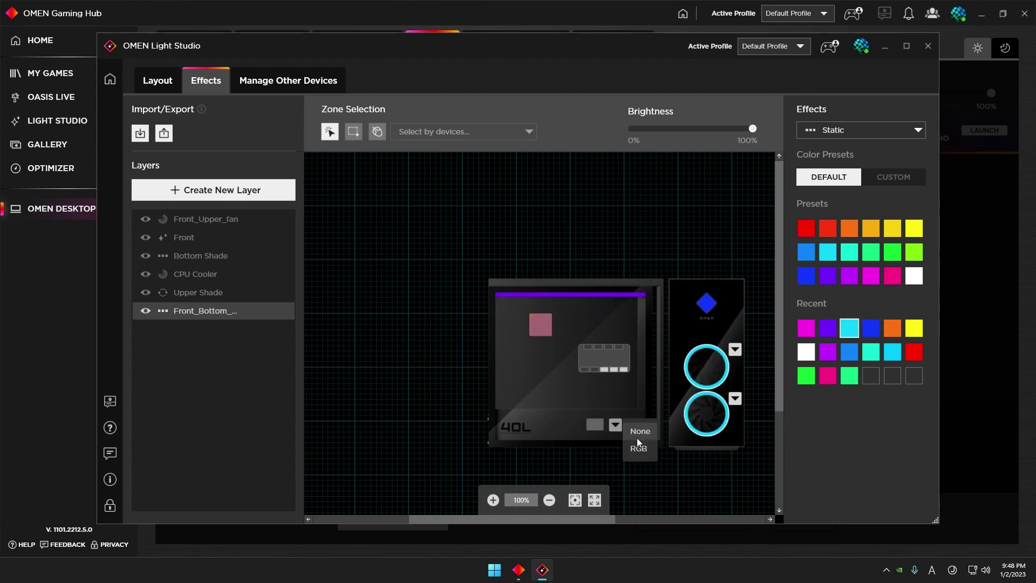
{"action": "left_click", "coordinate": [639, 442]}
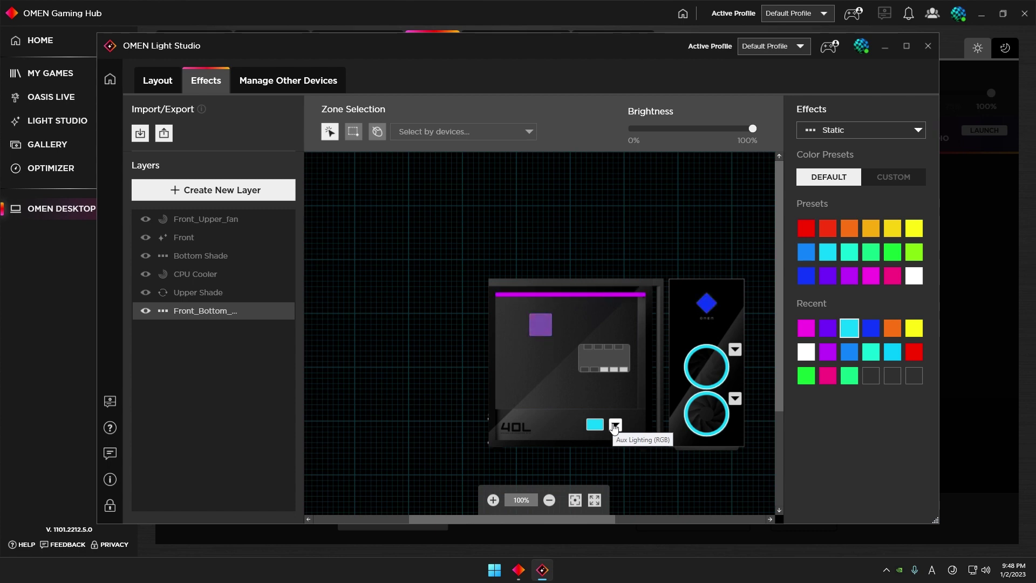
{"action": "left_click", "coordinate": [615, 426]}
{"action": "left_click", "coordinate": [640, 434]}
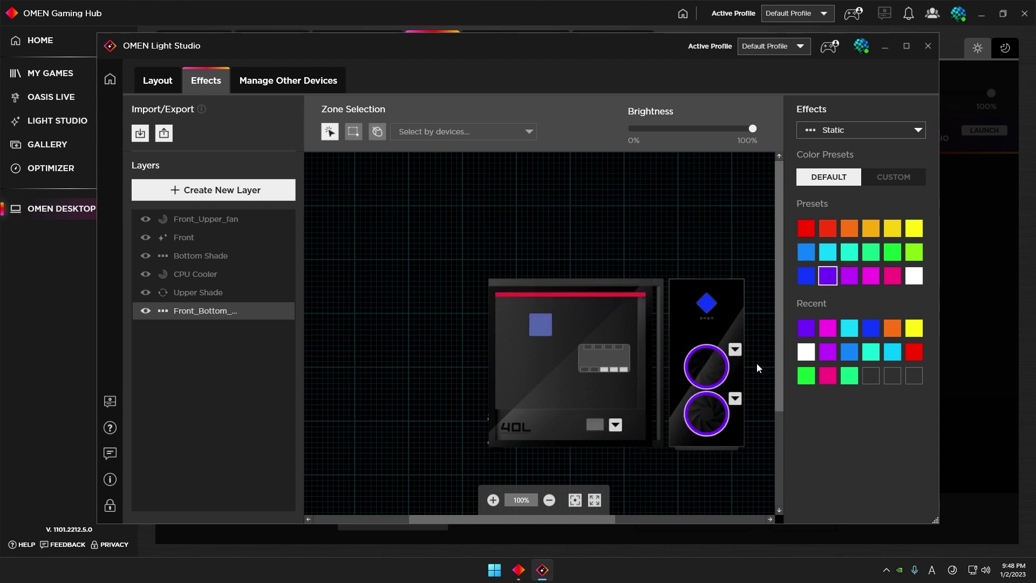
- Try blue, lime green and yellow static colours on both front fans
{"action": "left_click", "coordinate": [871, 352]}
{"action": "left_click", "coordinate": [871, 327]}
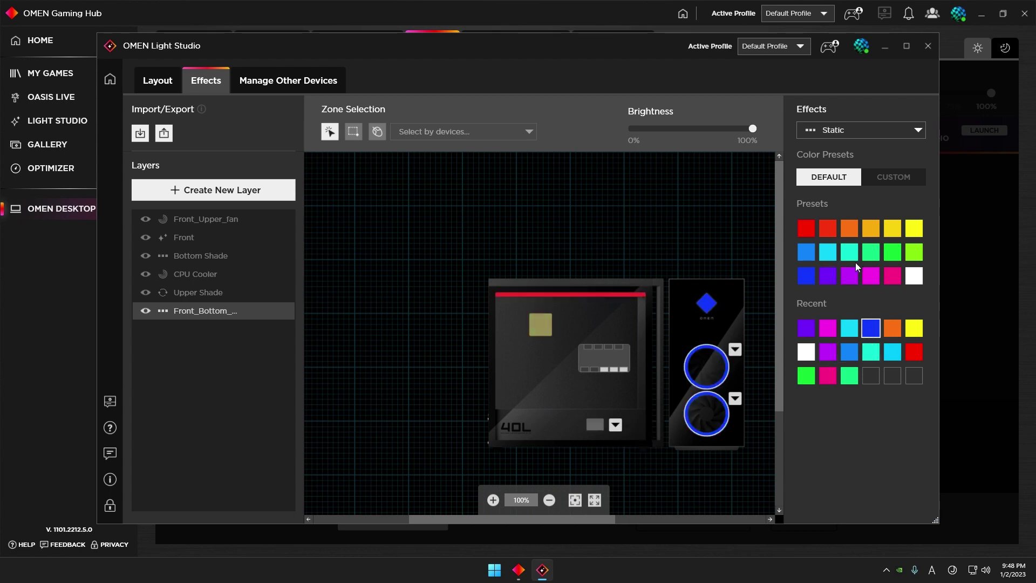
{"action": "left_click", "coordinate": [914, 252]}
{"action": "left_click", "coordinate": [805, 351]}
- Try the Breathing effect on both front fans with a blue secondary color
{"action": "left_click", "coordinate": [881, 135]}
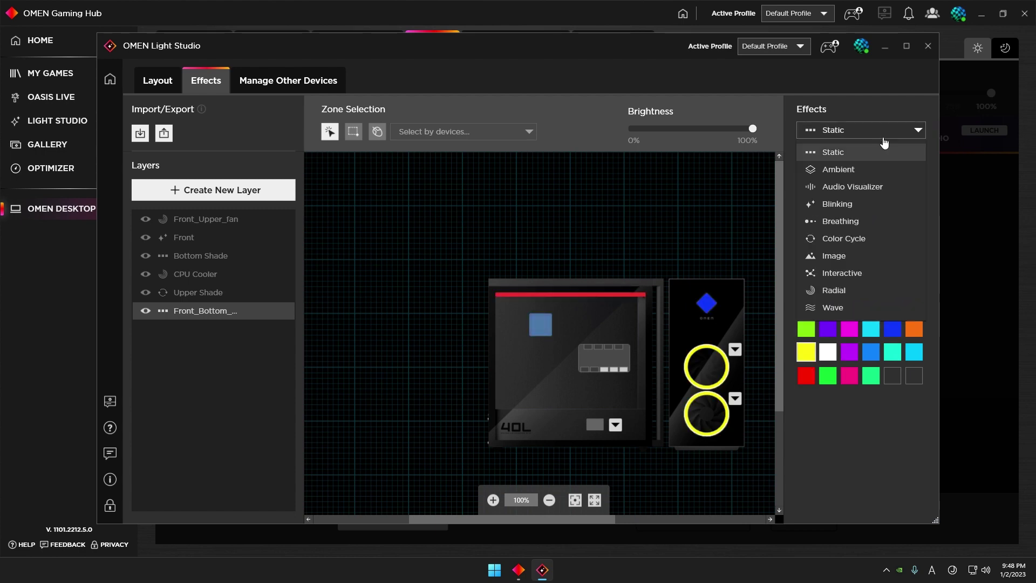
{"action": "left_click", "coordinate": [860, 222]}
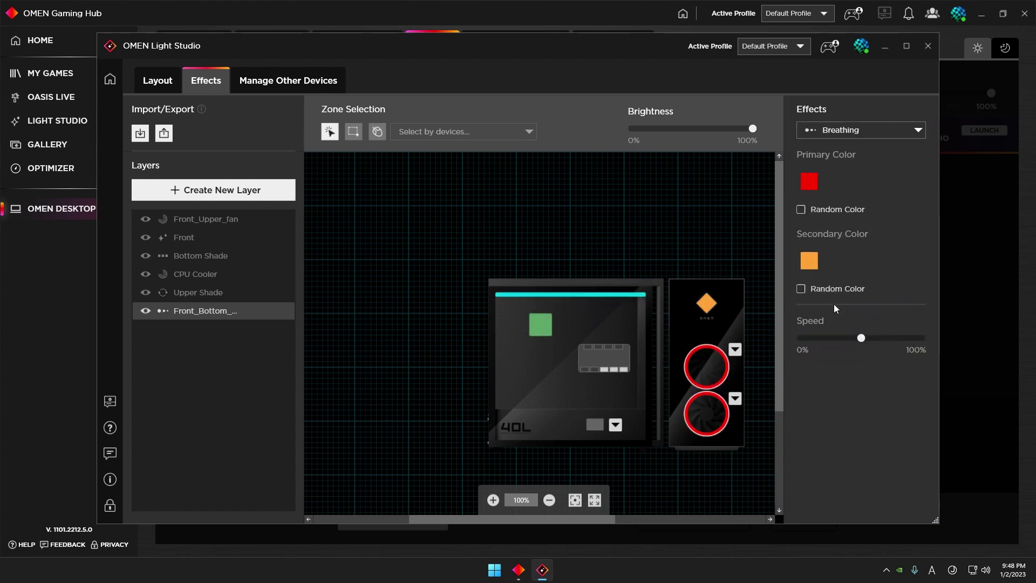
{"action": "left_click", "coordinate": [817, 187]}
{"action": "left_click", "coordinate": [809, 264]}
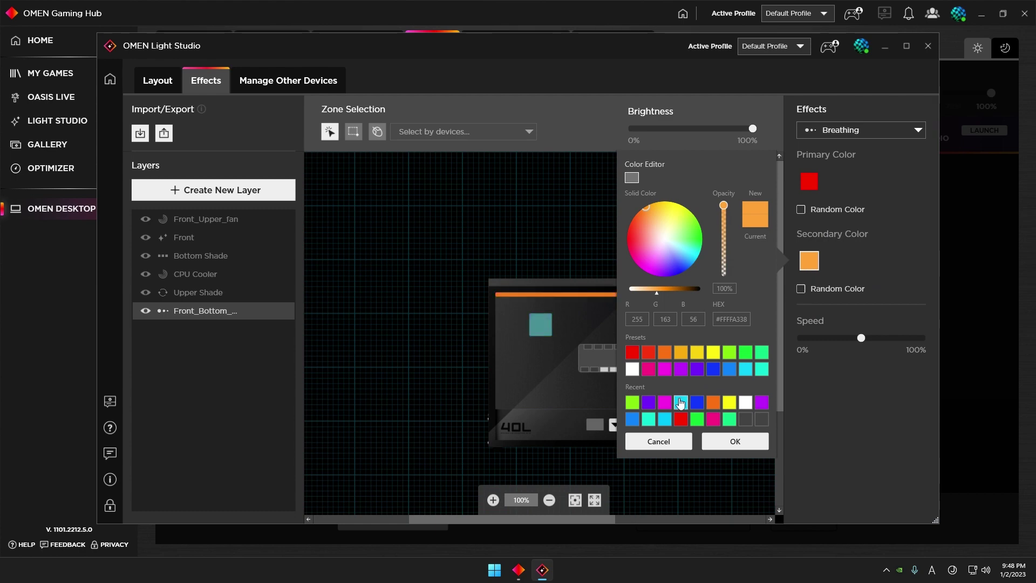
{"action": "left_click", "coordinate": [633, 419]}
{"action": "left_click", "coordinate": [733, 440]}
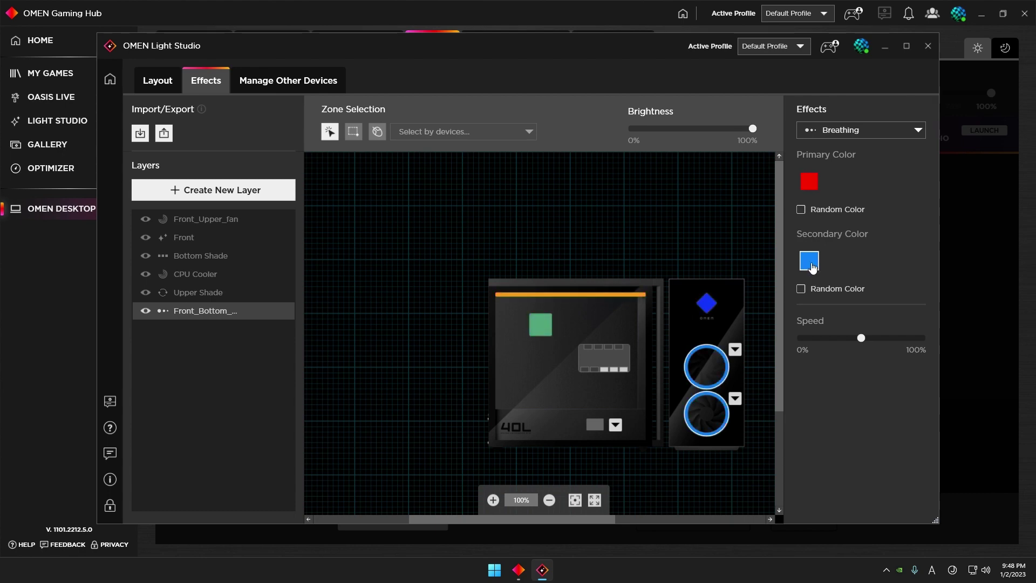
- Try the Ambient and Color Cycle effects on the front fans
{"action": "left_click", "coordinate": [876, 132]}
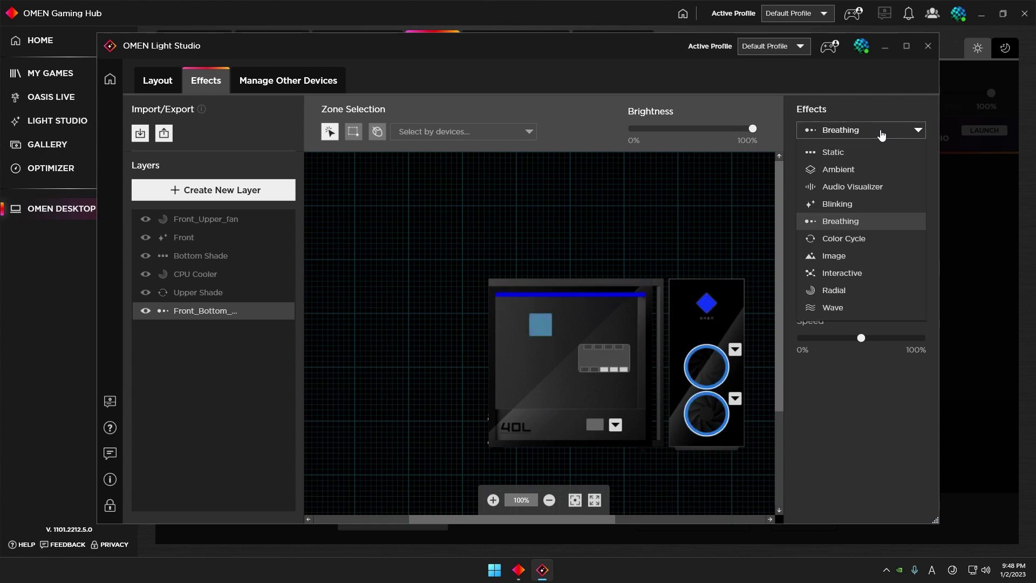
{"action": "left_click", "coordinate": [872, 170]}
{"action": "left_click", "coordinate": [861, 241]}
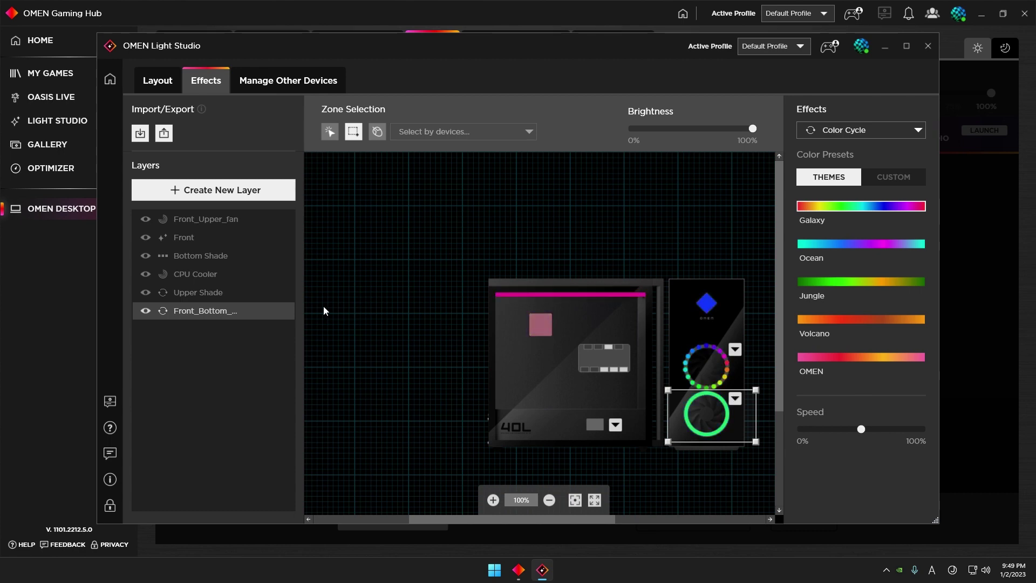
- Set the lower front fan's lighting type to ARGB and return the Front_Bottom layer to rectangular zone selection
{"action": "left_click", "coordinate": [200, 294]}
{"action": "left_click", "coordinate": [203, 310]}
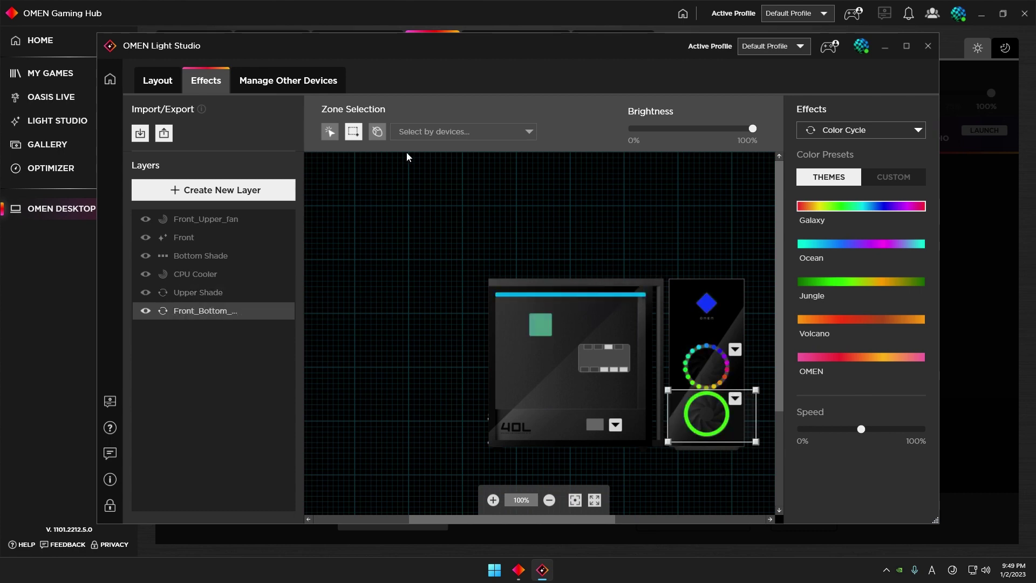
{"action": "left_click", "coordinate": [331, 132]}
{"action": "left_click", "coordinate": [735, 399]}
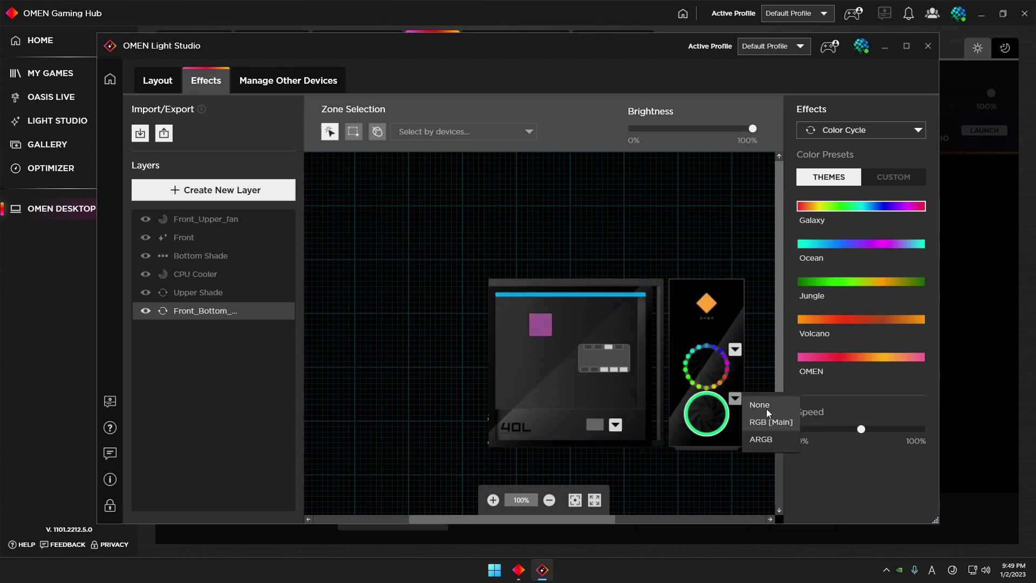
{"action": "left_click", "coordinate": [770, 438]}
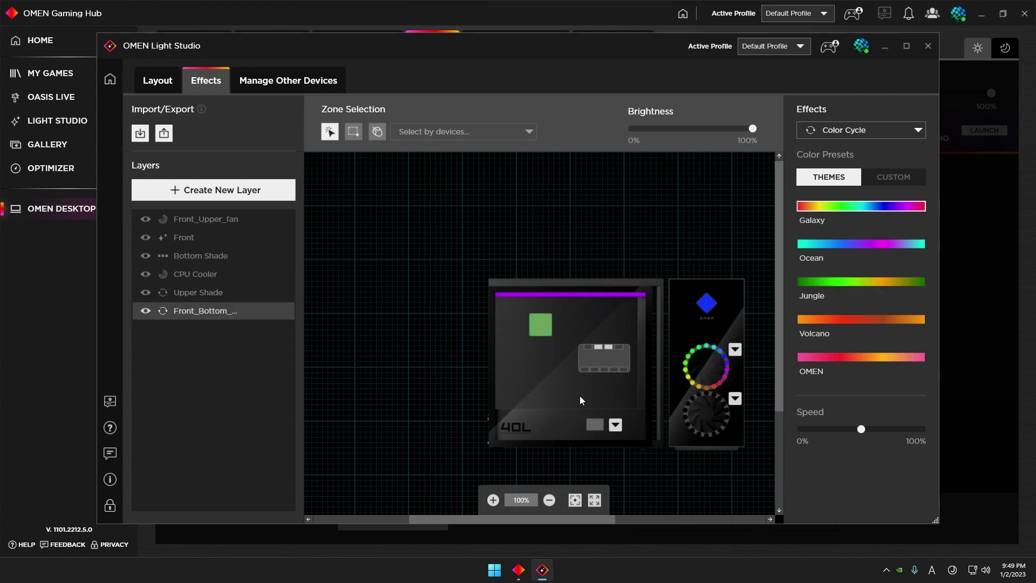
{"action": "left_click", "coordinate": [353, 132]}
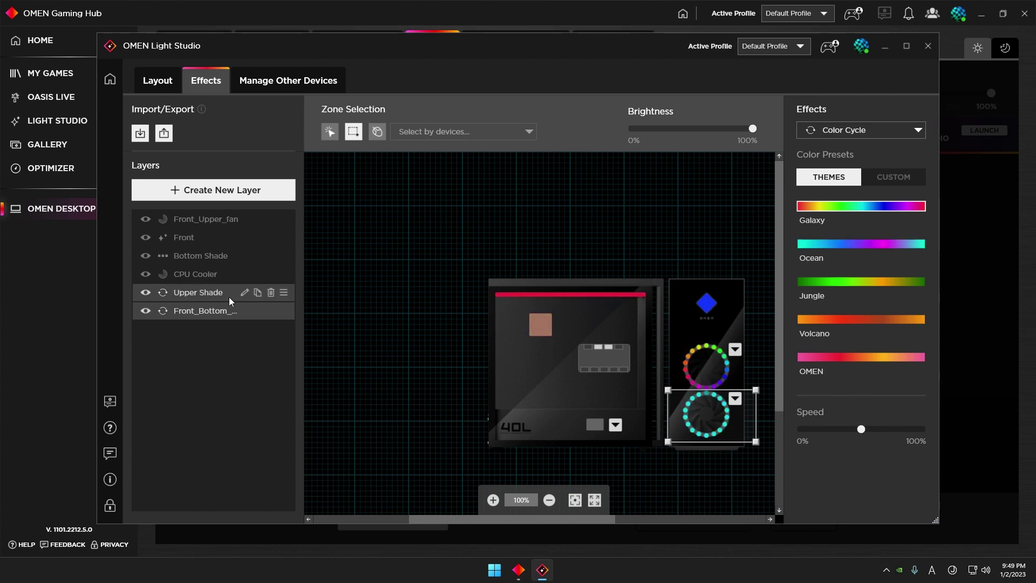
- Change the Front_Bottom layer to the Radial effect like the upper fan's layer, with its speed at about 50%
{"action": "left_click", "coordinate": [215, 222]}
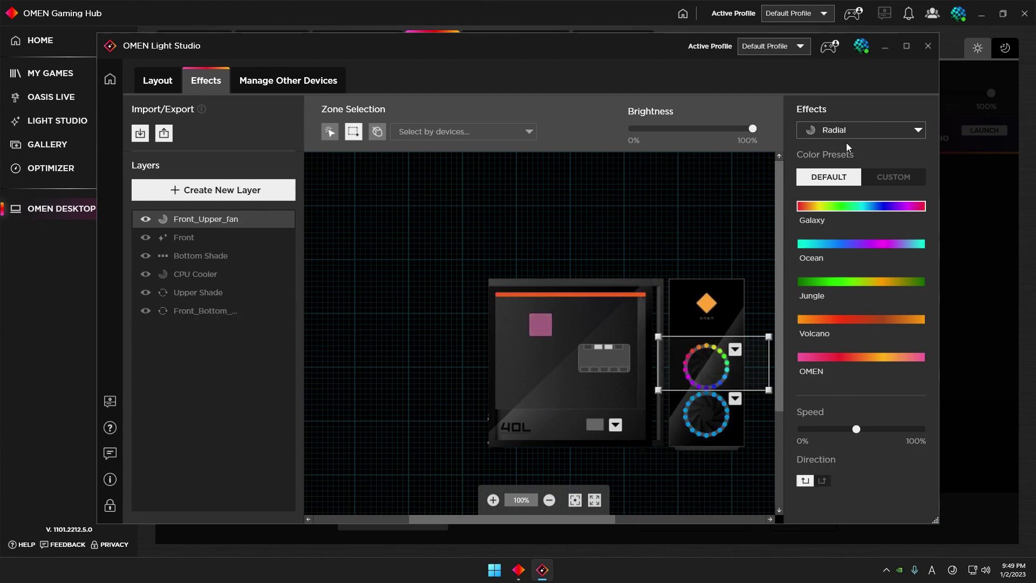
{"action": "left_click", "coordinate": [199, 311]}
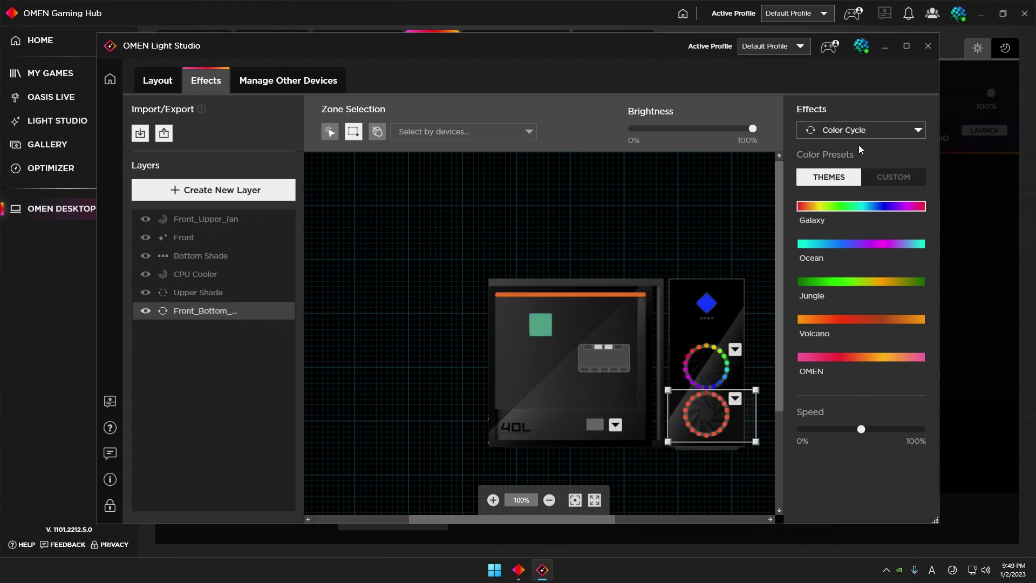
{"action": "left_click", "coordinate": [859, 136]}
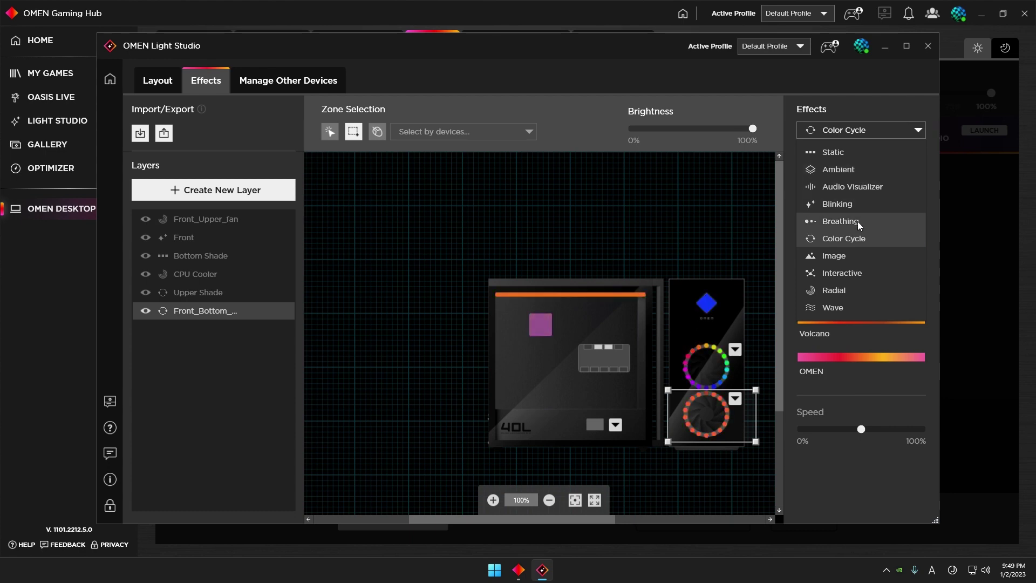
{"action": "left_click", "coordinate": [833, 290]}
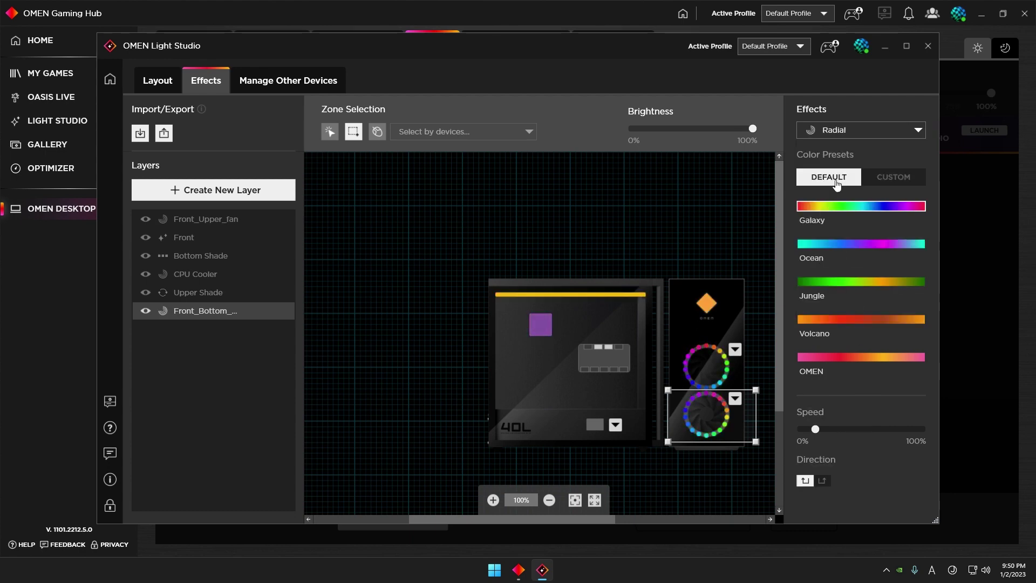
{"action": "left_click_drag", "start_coordinate": [814, 428], "coordinate": [860, 432]}
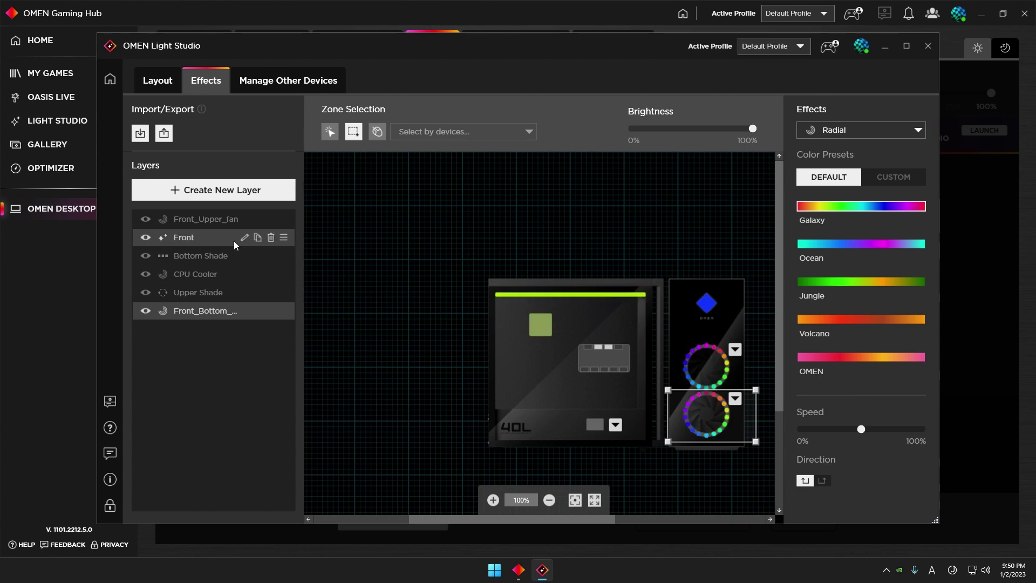
- Set the Front_Upper_fan layer's Radial speed to about 50%
{"action": "left_click", "coordinate": [684, 363]}
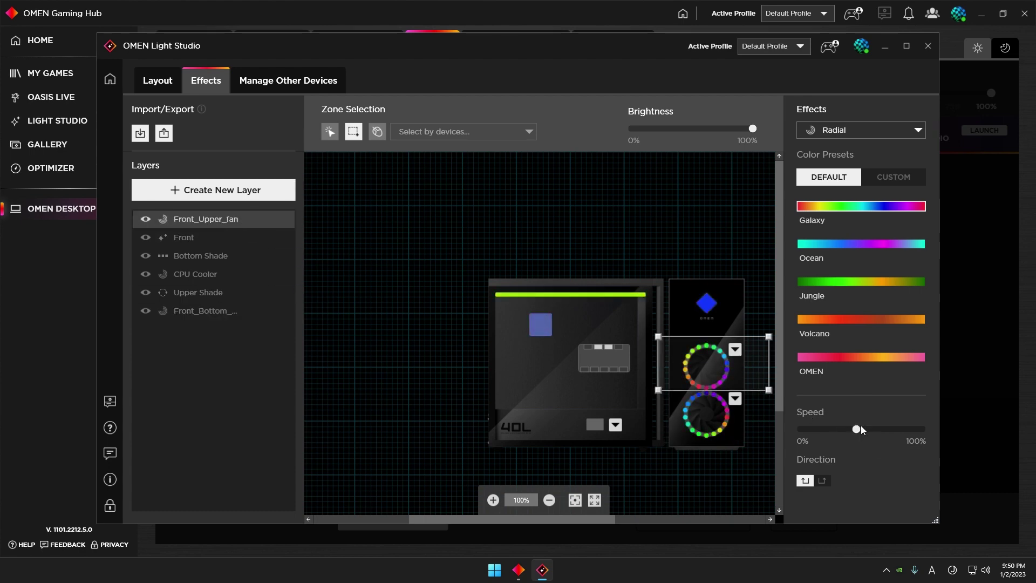
{"action": "mouse_move", "coordinate": [861, 431]}
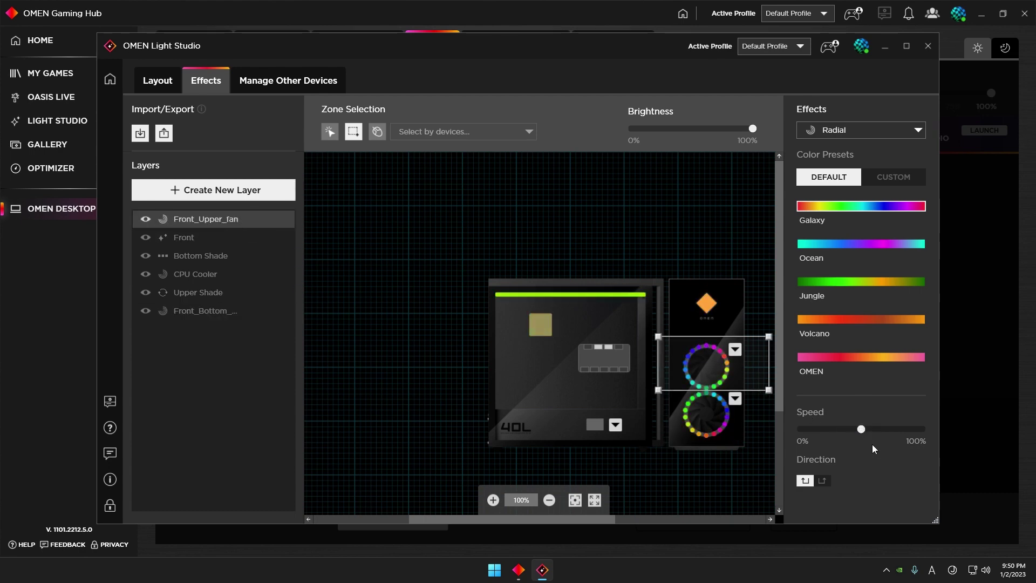
- Move the Front_Bottom layer directly below Front_Upper_fan, and try its opposite radial direction before restoring the original one
{"action": "mouse_move", "coordinate": [220, 322]}
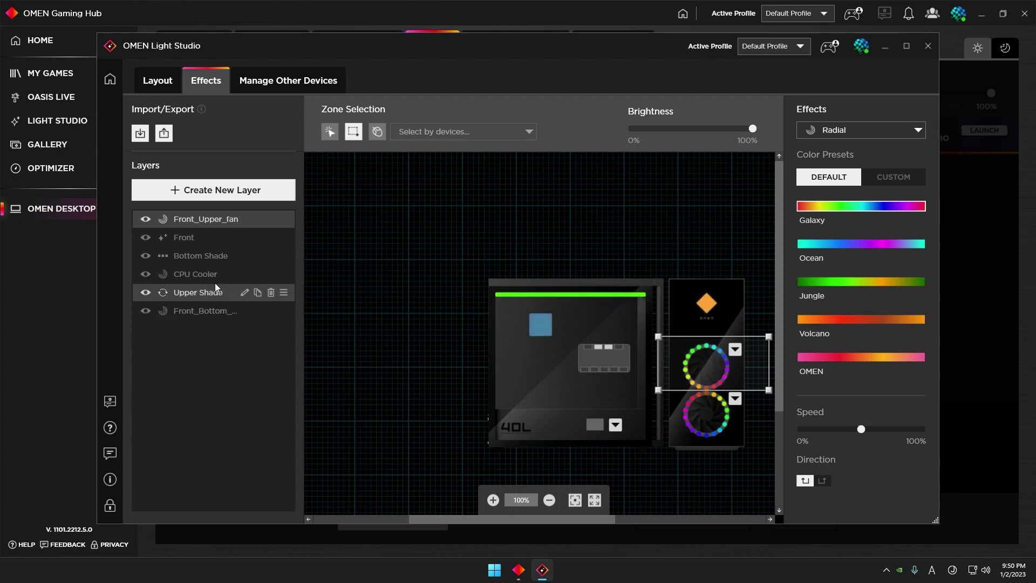
{"action": "left_click_drag", "start_coordinate": [281, 311], "coordinate": [281, 236]}
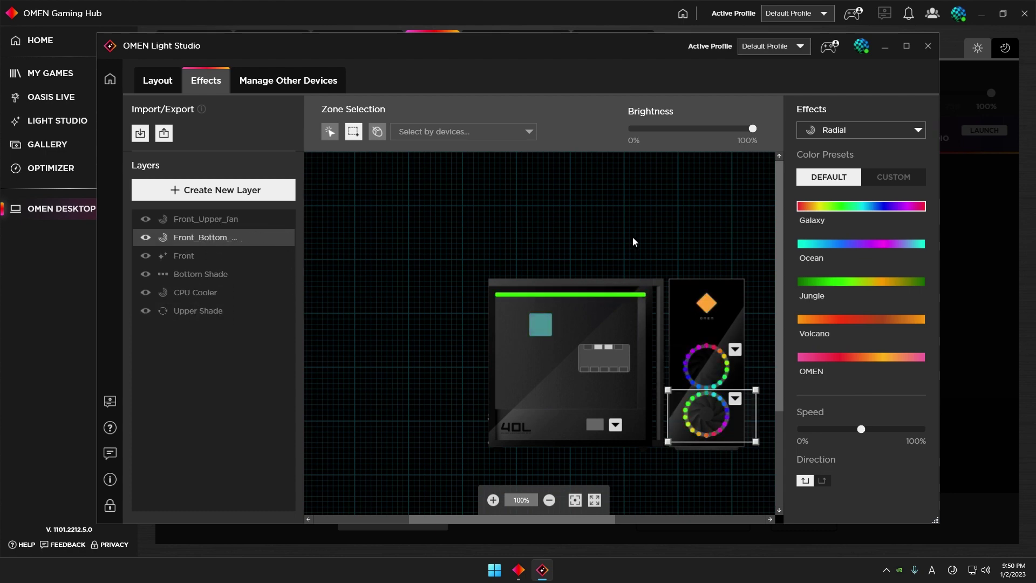
{"action": "left_click", "coordinate": [820, 480]}
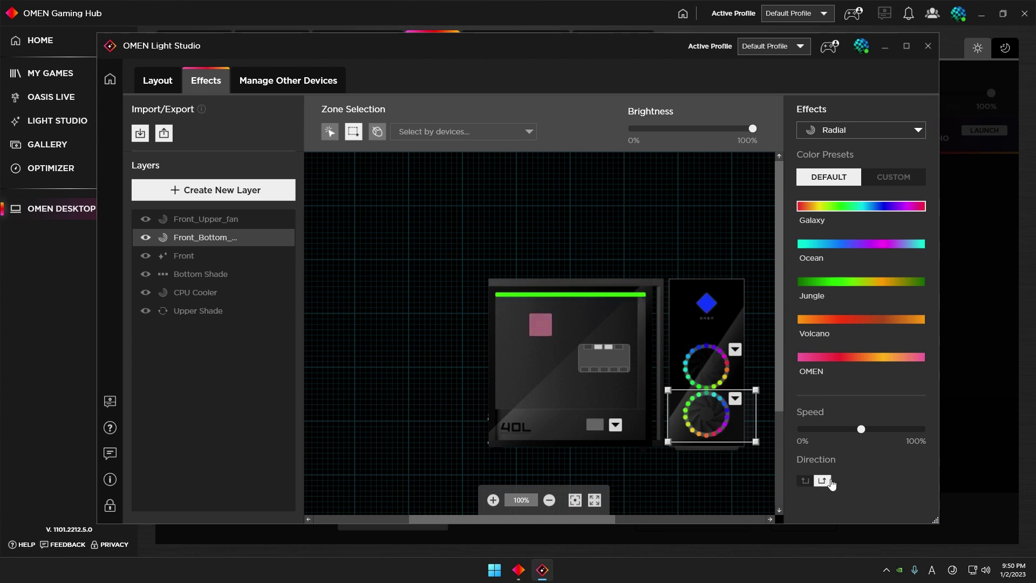
{"action": "left_click", "coordinate": [801, 481]}
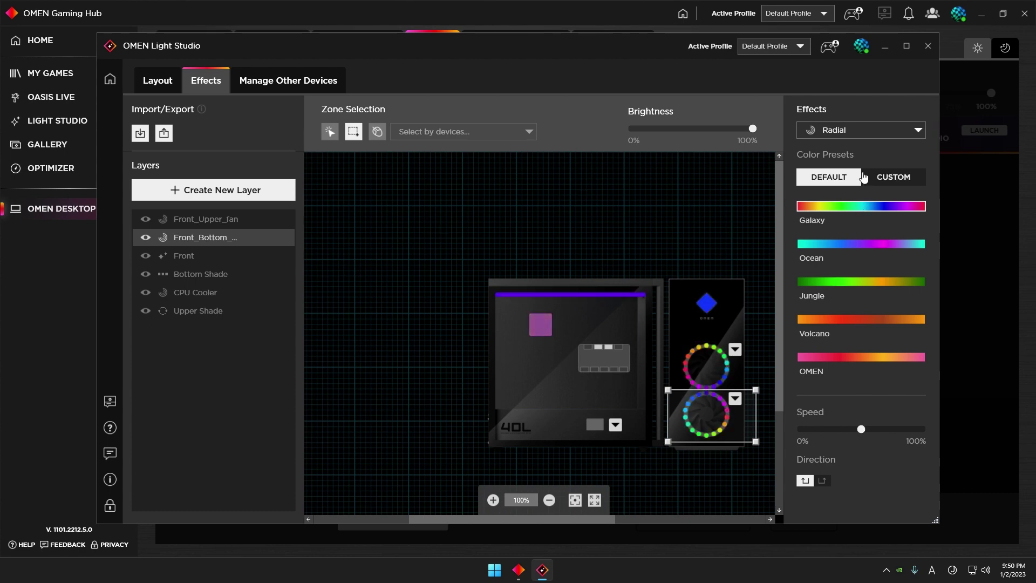
- Close OMEN Light Studio and proceed with basic lighting in OMEN Gaming Hub
{"action": "left_click", "coordinate": [928, 47]}
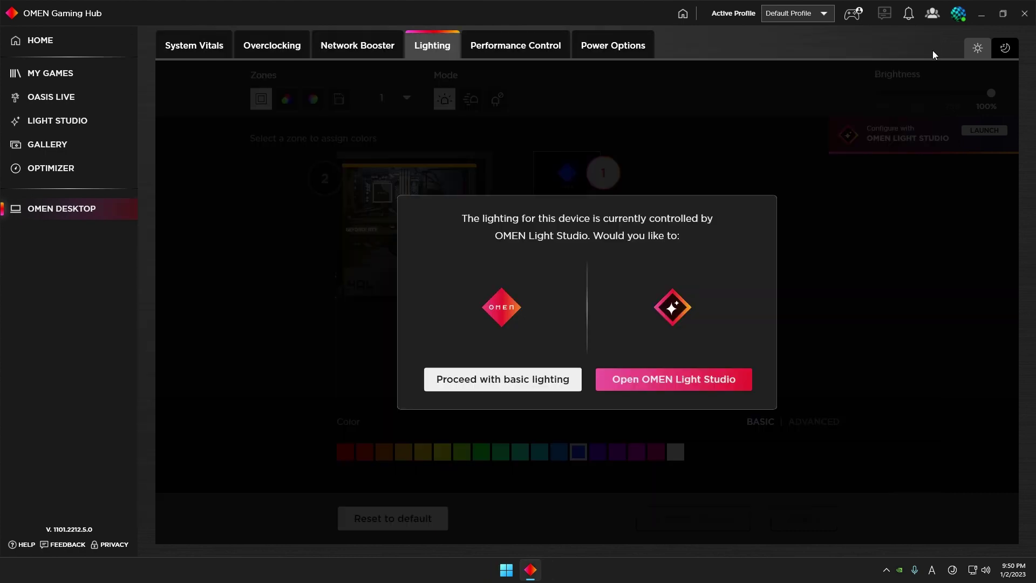
{"action": "left_click", "coordinate": [534, 379]}
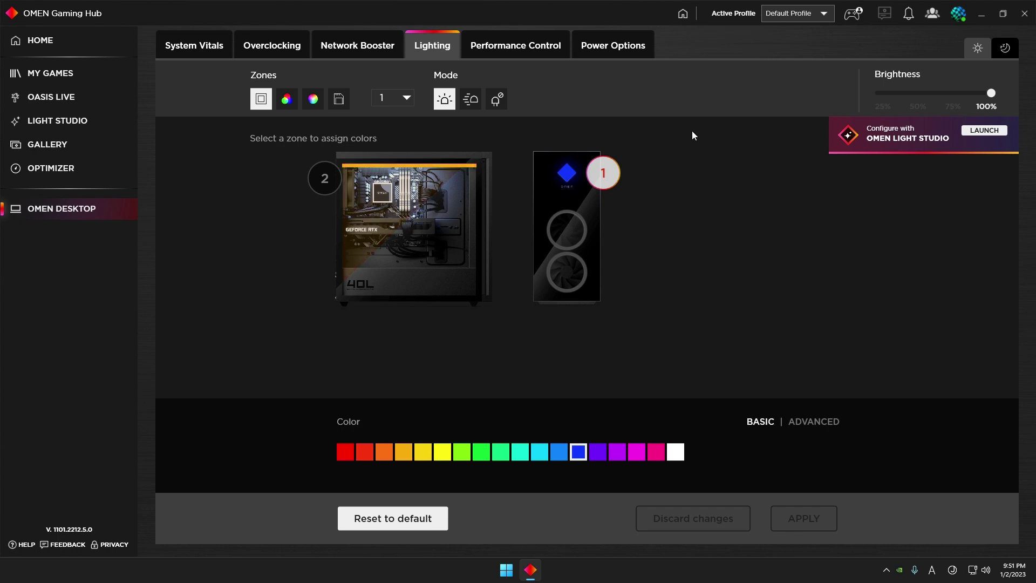
- Open the desktop's Performance Control settings
{"action": "left_click", "coordinate": [513, 56]}
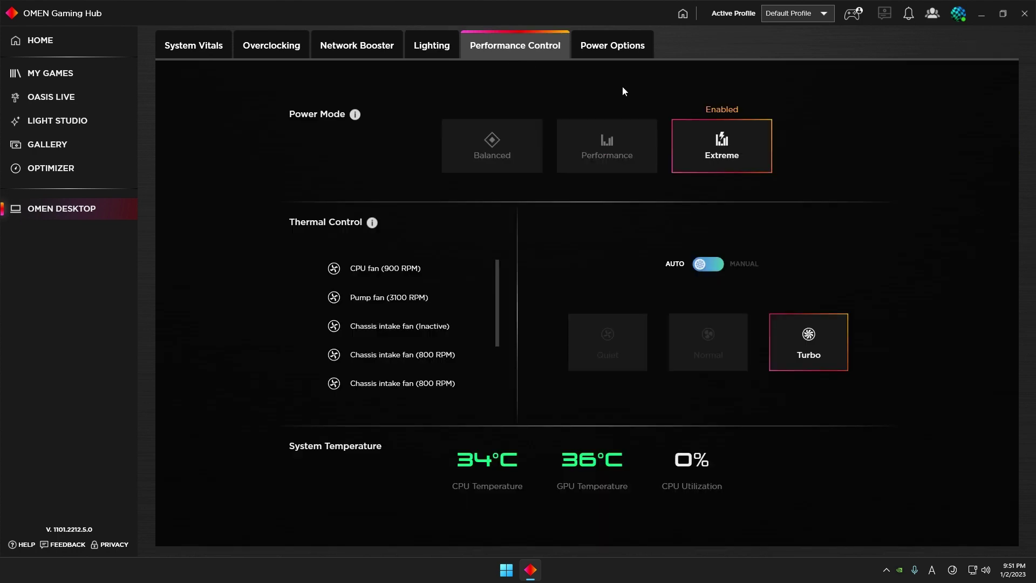